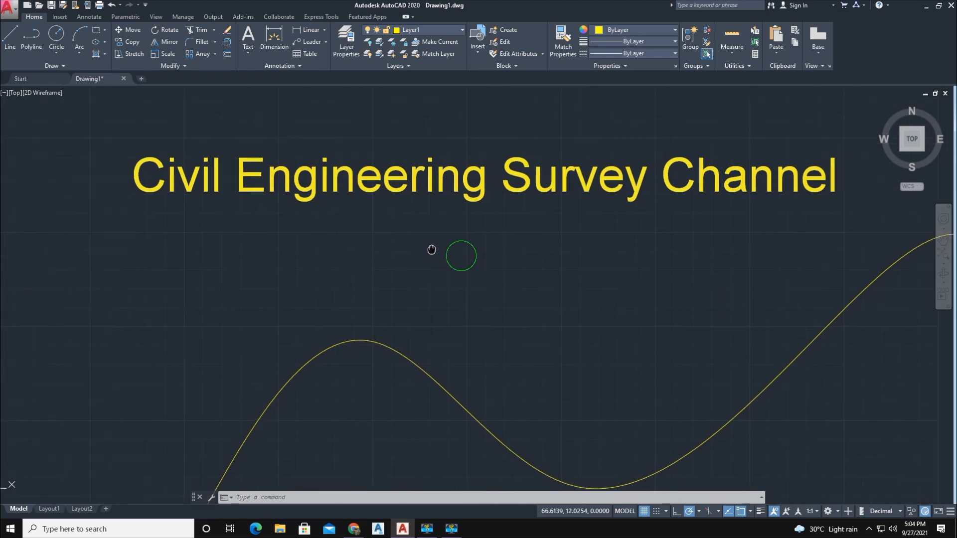
{"action": "scroll", "coordinate": [408, 240], "scroll_direction": "down", "scroll_amount": 2}
{"action": "scroll", "coordinate": [407, 239], "scroll_direction": "up", "scroll_amount": 1}
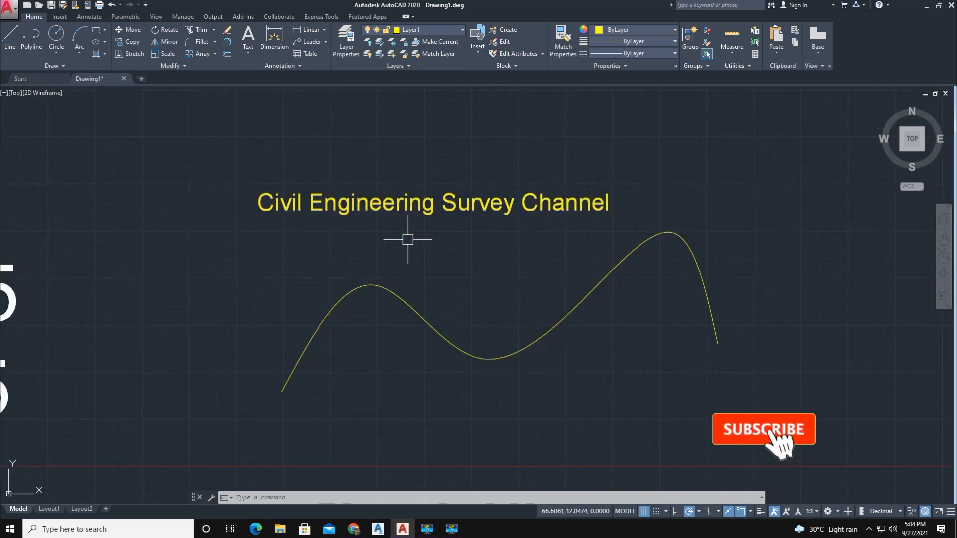
{"action": "scroll", "coordinate": [406, 239], "scroll_direction": "up", "scroll_amount": 1}
{"action": "mouse_move", "coordinate": [406, 239]}
{"action": "middle_mouse_down"}
{"action": "mouse_move", "coordinate": [331, 225]}
{"action": "mouse_move", "coordinate": [348, 244]}
{"action": "middle_mouse_up"}
{"action": "scroll", "coordinate": [329, 227], "scroll_direction": "down", "scroll_amount": 1}
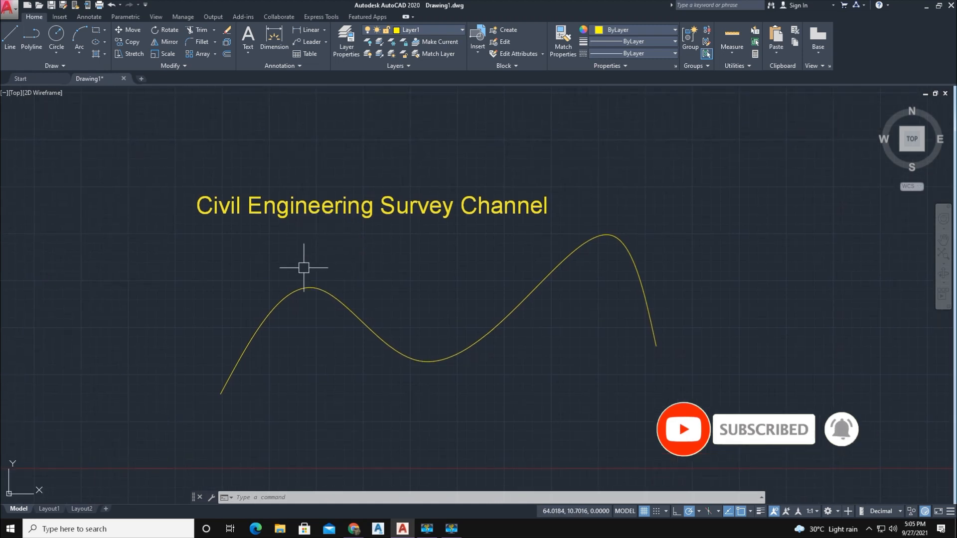
Load the LISP files CurveTextV1-4.lsp and CopyFieldV1-1.lsp from Downloads and close the application loader.
{"action": "type", "text": "ap"}
{"action": "key", "text": "Return"}
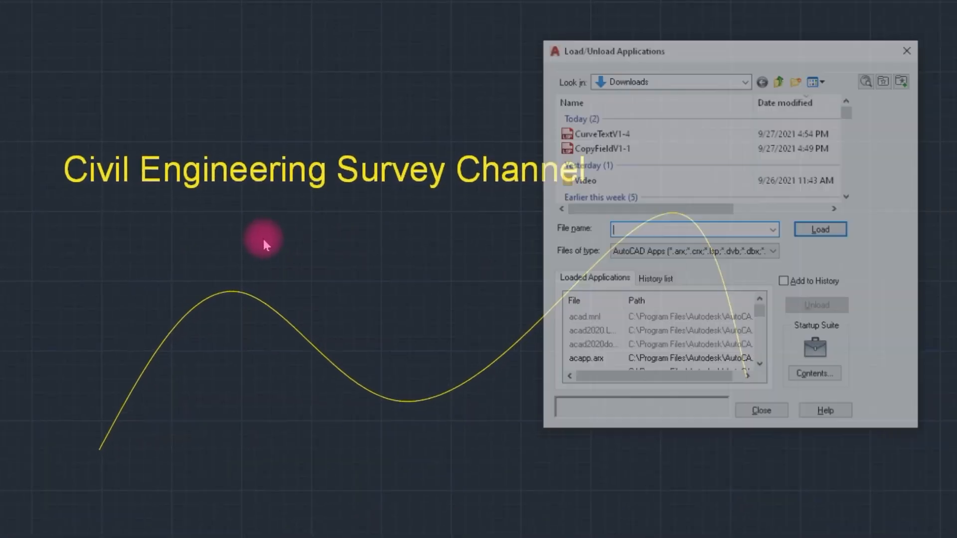
{"action": "left_click", "coordinate": [605, 148]}
{"action": "left_click", "coordinate": [605, 133]}
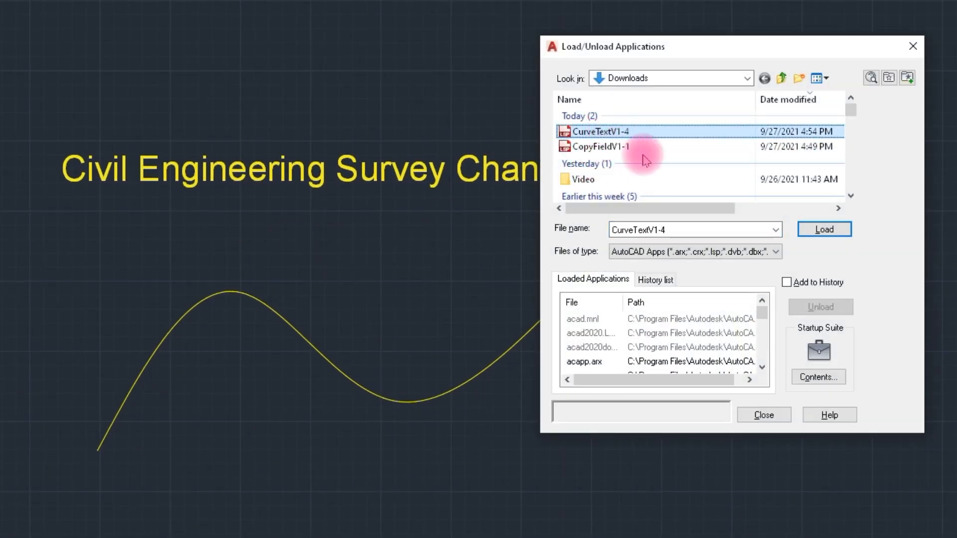
{"action": "left_click", "coordinate": [626, 149], "text": "shift"}
{"action": "left_click", "coordinate": [823, 229]}
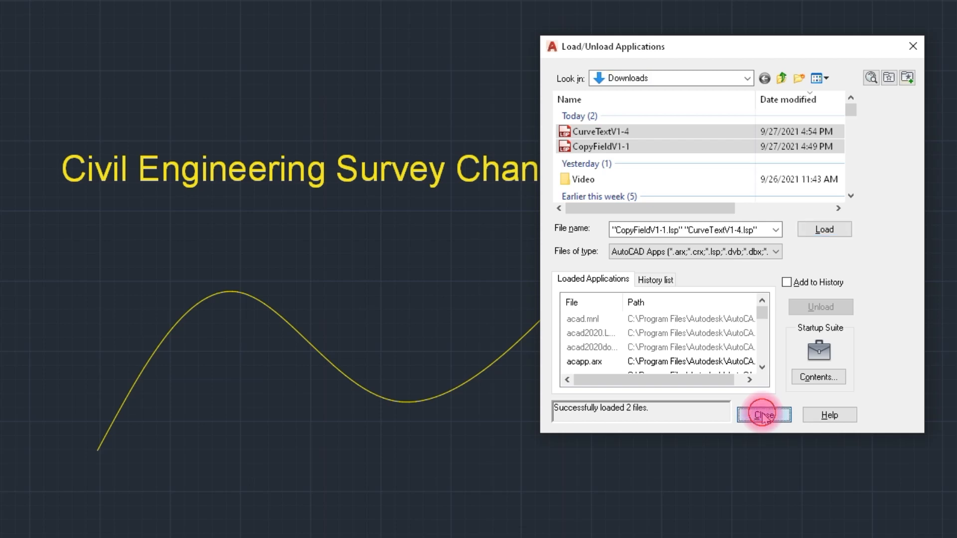
{"action": "left_click", "coordinate": [763, 415]}
Align "Civil Engineering Survey Channel" above the wavy curve with CURVETEXT, running through the valley and over the second crest.
{"action": "scroll", "coordinate": [345, 294], "scroll_direction": "up", "scroll_amount": 3}
{"action": "scroll", "coordinate": [342, 289], "scroll_direction": "down", "scroll_amount": 3}
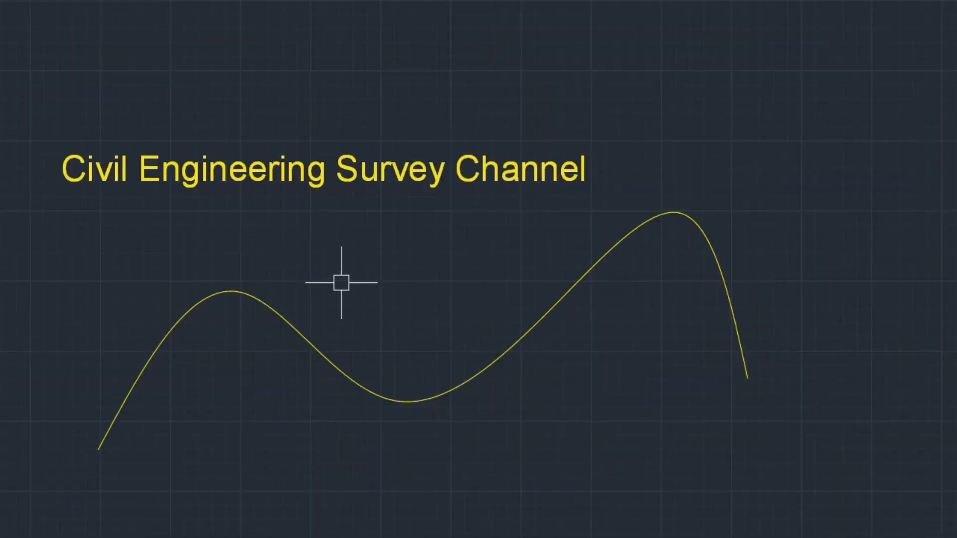
{"action": "middle_click_drag", "start_coordinate": [341, 285], "coordinate": [338, 291]}
{"action": "type", "text": "c"}
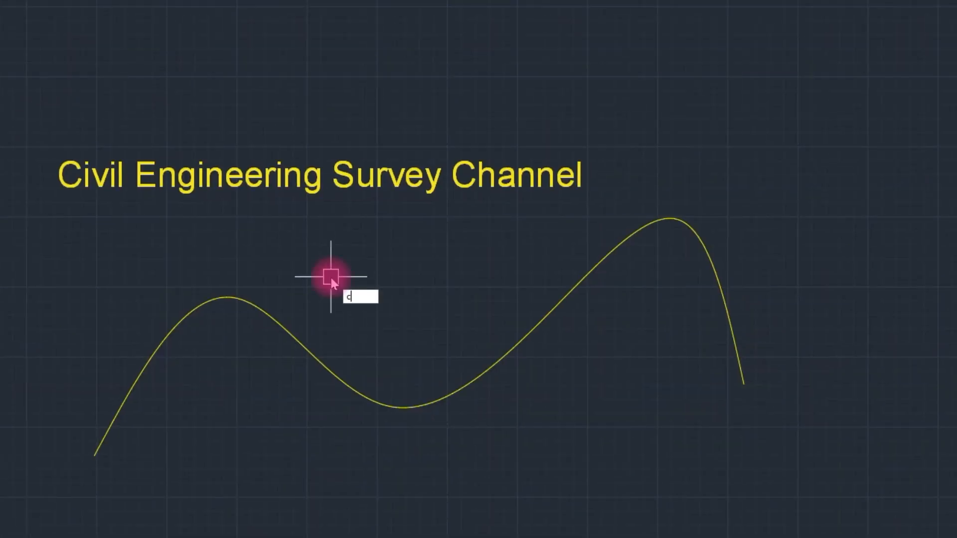
{"action": "type", "text": "urve"}
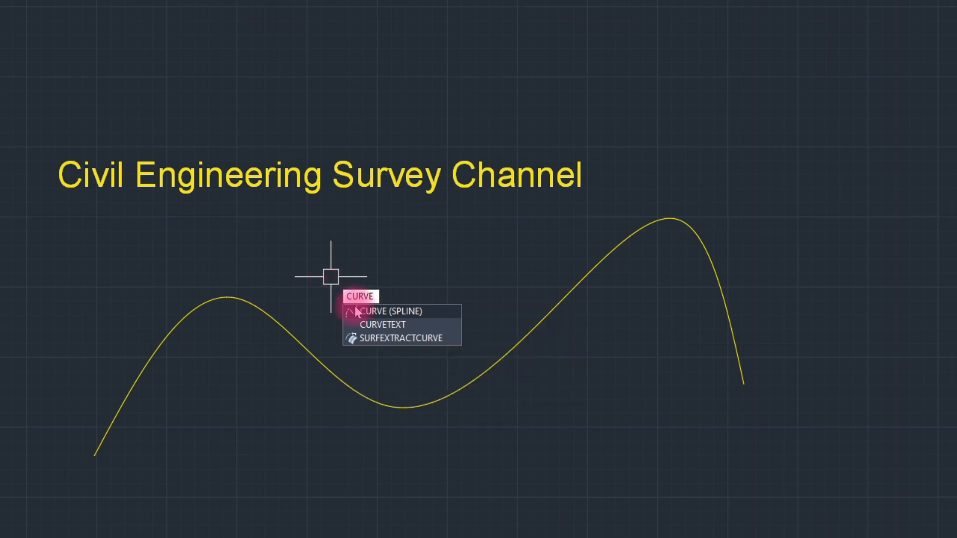
{"action": "left_click", "coordinate": [389, 325]}
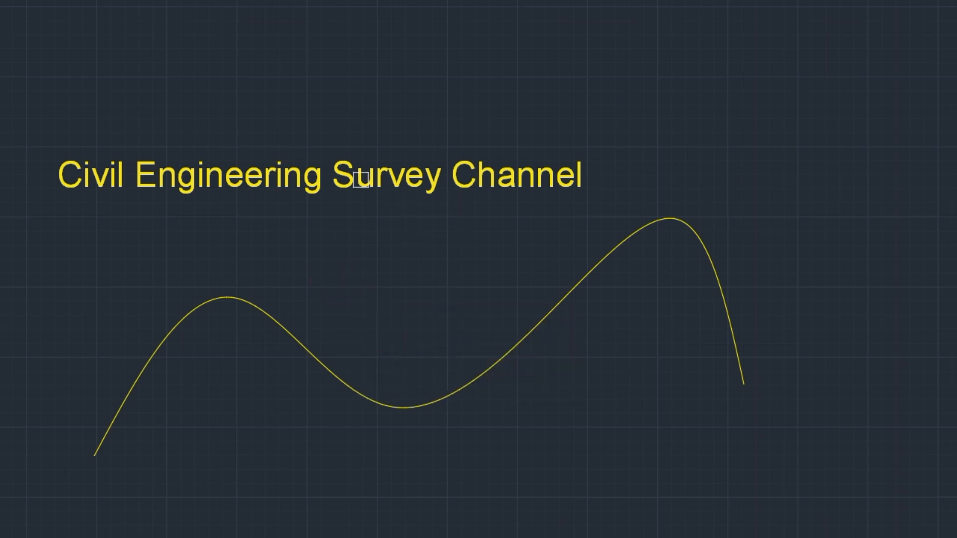
{"action": "left_click", "coordinate": [130, 388]}
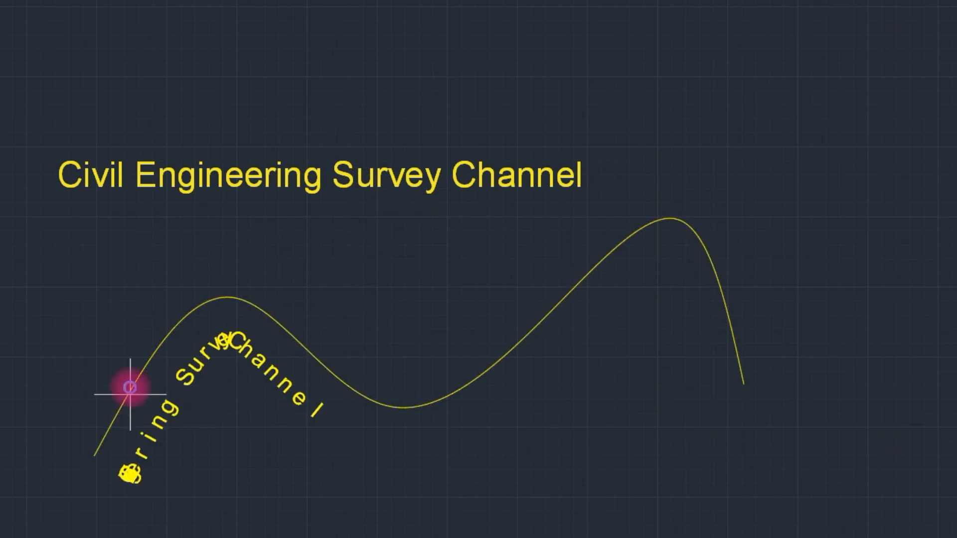
{"action": "left_click", "coordinate": [419, 289]}
{"action": "left_click", "coordinate": [387, 283]}
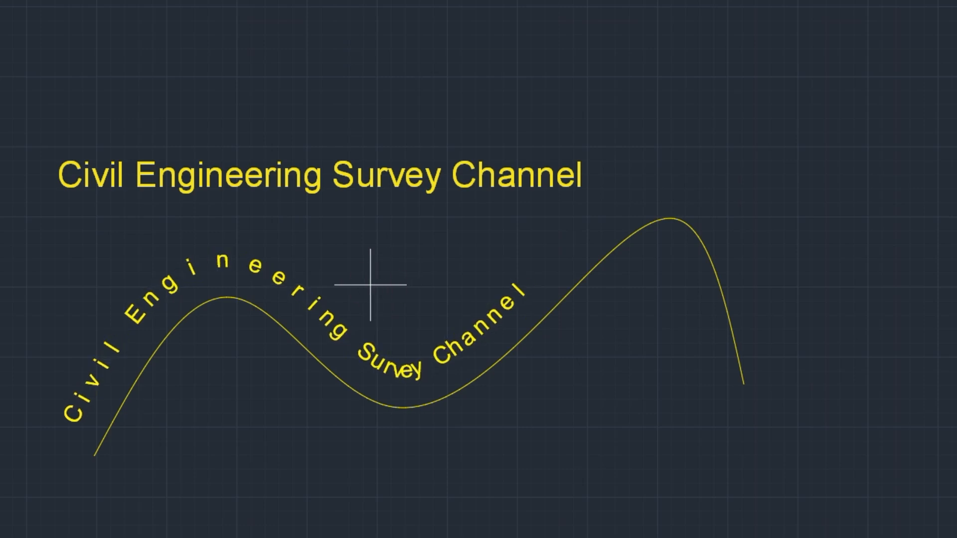
{"action": "left_click", "coordinate": [352, 280]}
{"action": "left_click", "coordinate": [413, 280]}
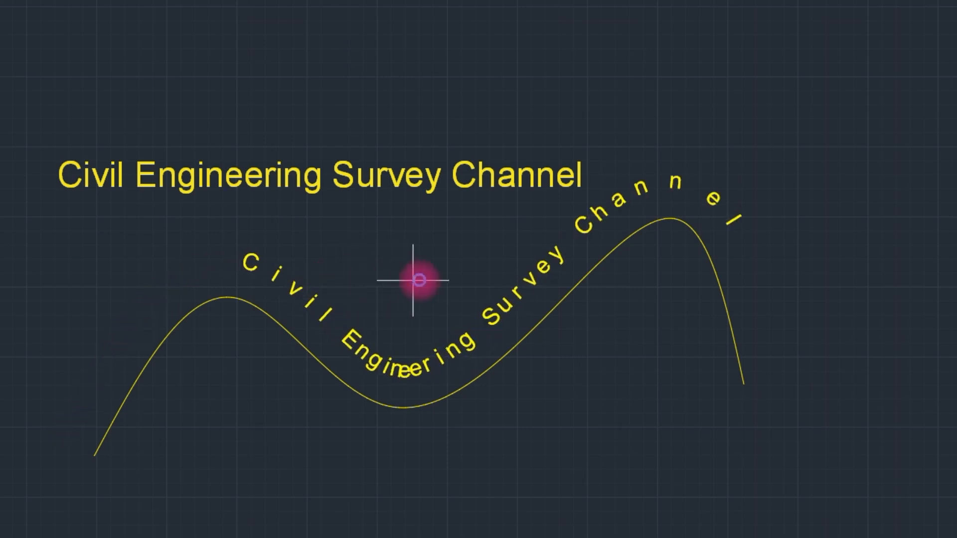
{"action": "left_click", "coordinate": [374, 277]}
{"action": "left_click", "coordinate": [452, 276]}
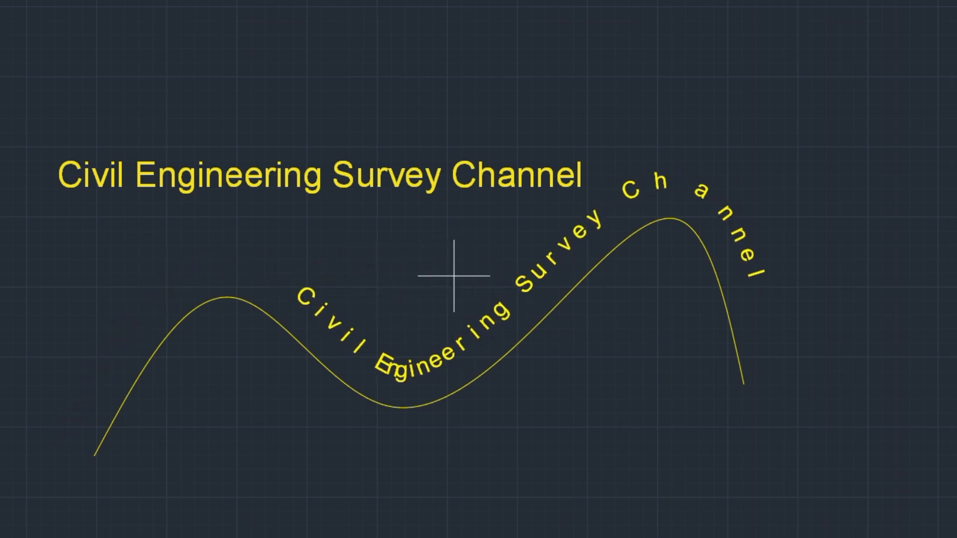
Draw a long wave-shaped spline with two crests in the empty area below the existing curve.
{"action": "middle_click_drag", "start_coordinate": [356, 357], "coordinate": [282, 333]}
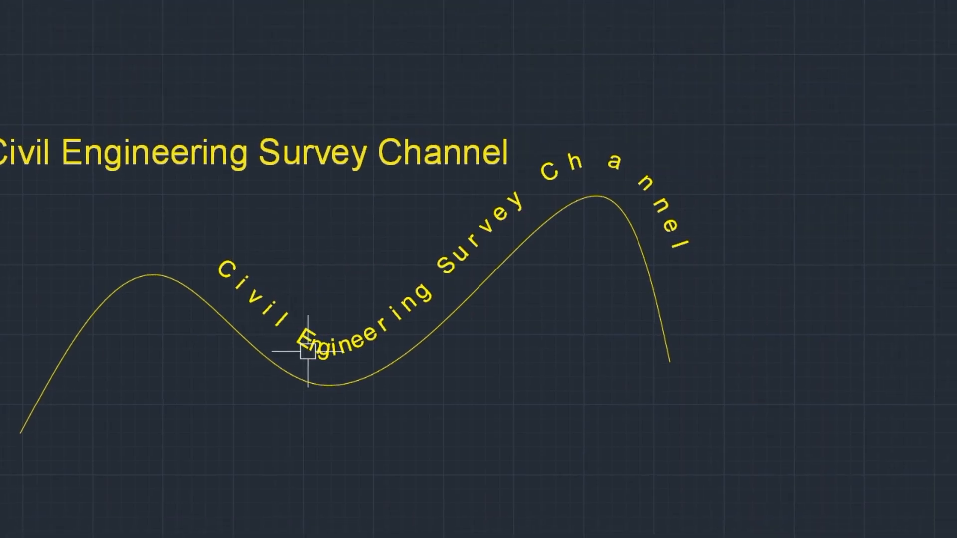
{"action": "scroll", "coordinate": [299, 393], "scroll_direction": "down", "scroll_amount": 6}
{"action": "scroll", "coordinate": [292, 446], "scroll_direction": "up", "scroll_amount": 3}
{"action": "middle_click_drag", "start_coordinate": [284, 427], "coordinate": [277, 355]}
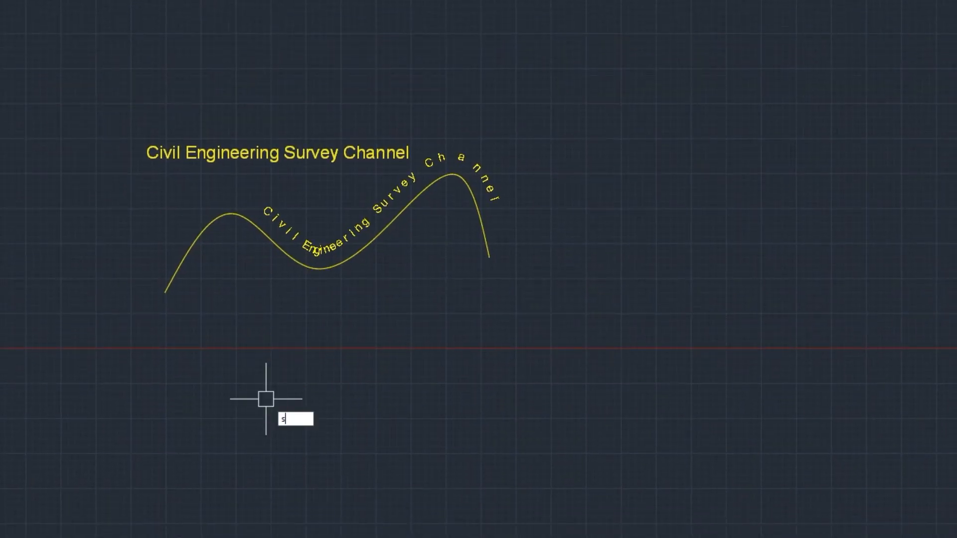
{"action": "key", "text": "Return"}
{"action": "left_click", "coordinate": [63, 447]}
{"action": "left_click", "coordinate": [360, 358]}
{"action": "left_click", "coordinate": [620, 455]}
{"action": "left_click", "coordinate": [882, 256]}
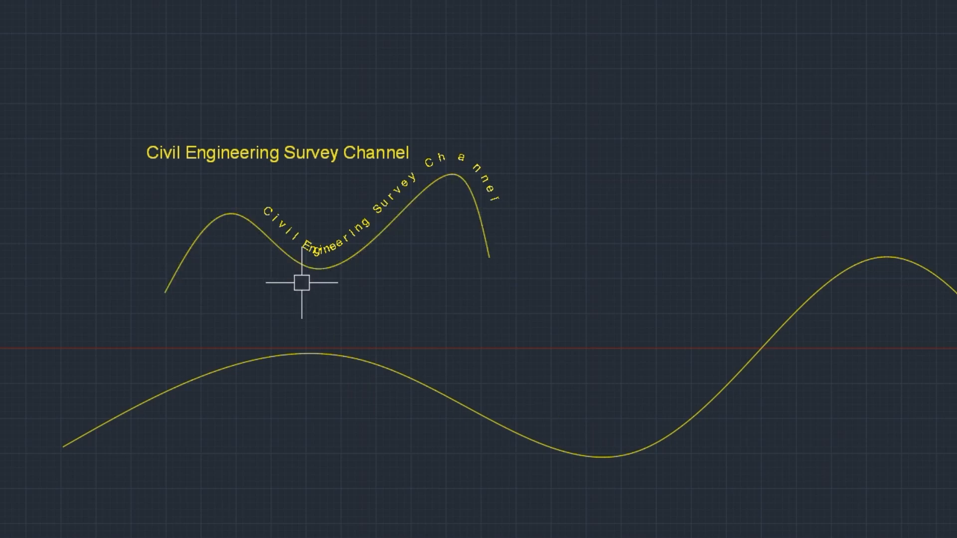
{"action": "type", "text": "CUR"}
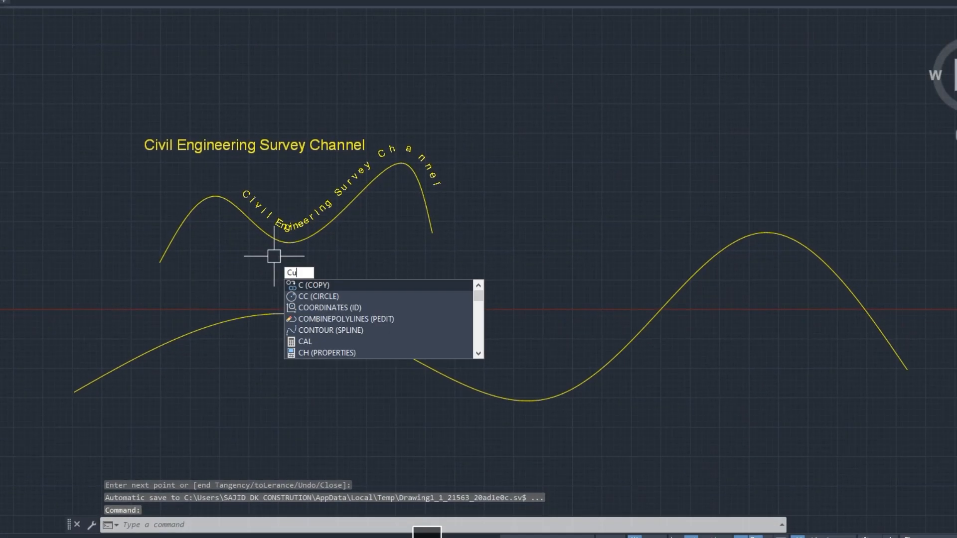
{"action": "type", "text": "VE"}
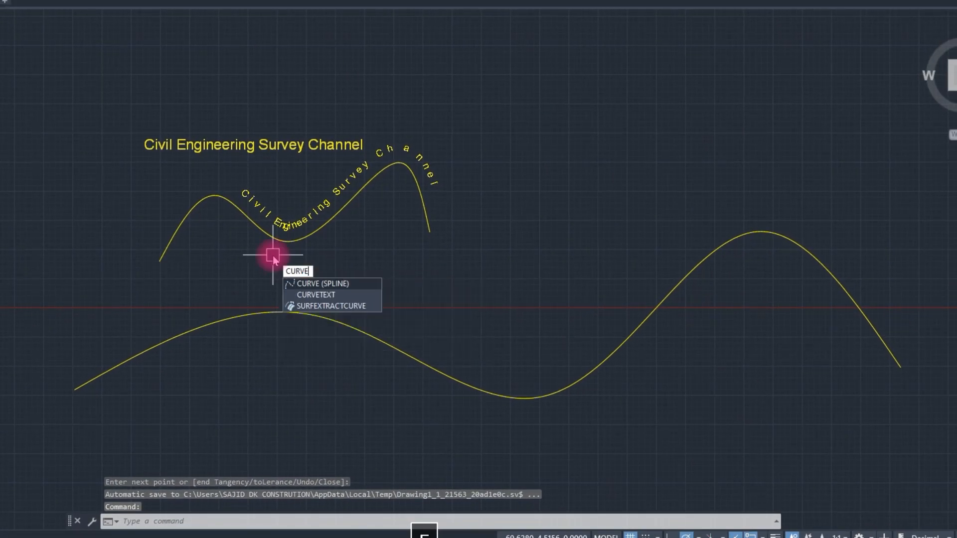
{"action": "key", "text": "Return"}
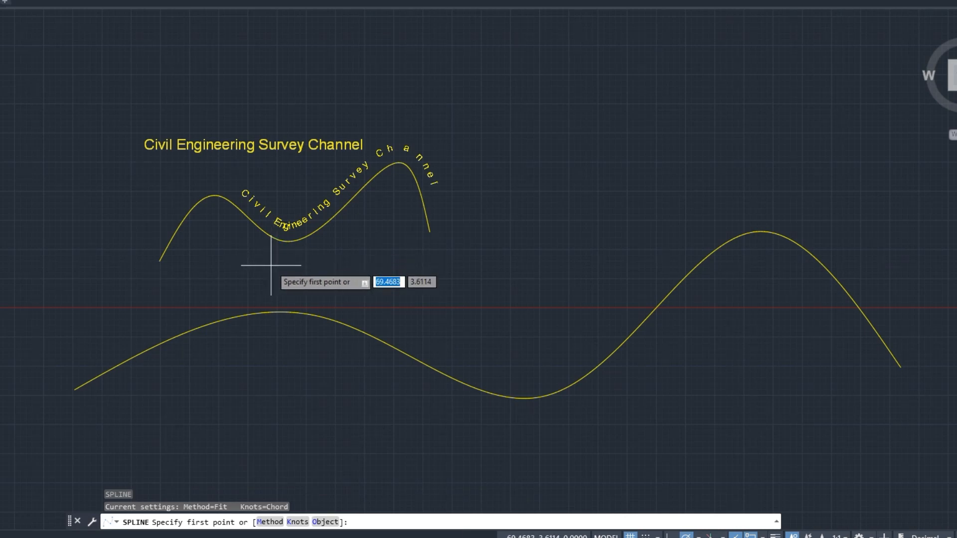
{"action": "key", "text": "Escape"}
Use CURVETEXT to align the straight "Civil Engineering Survey Channel" text along the lower spline.
{"action": "type", "text": "cURVE"}
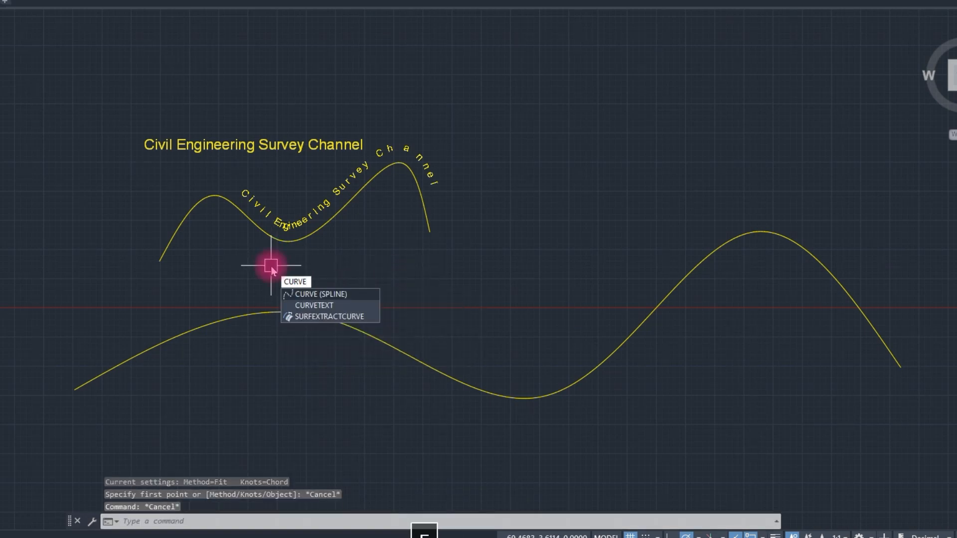
{"action": "left_click", "coordinate": [302, 304]}
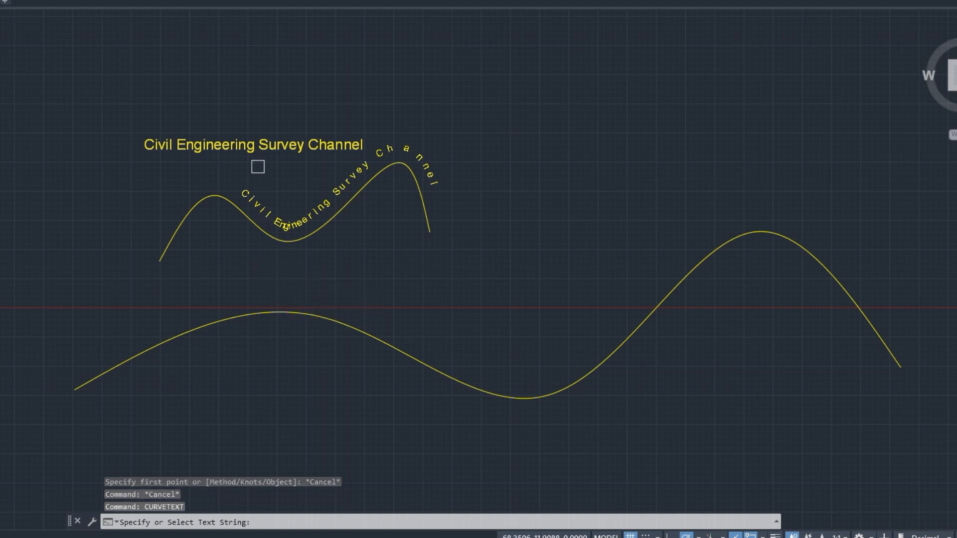
{"action": "left_click", "coordinate": [247, 145]}
{"action": "left_click", "coordinate": [214, 333]}
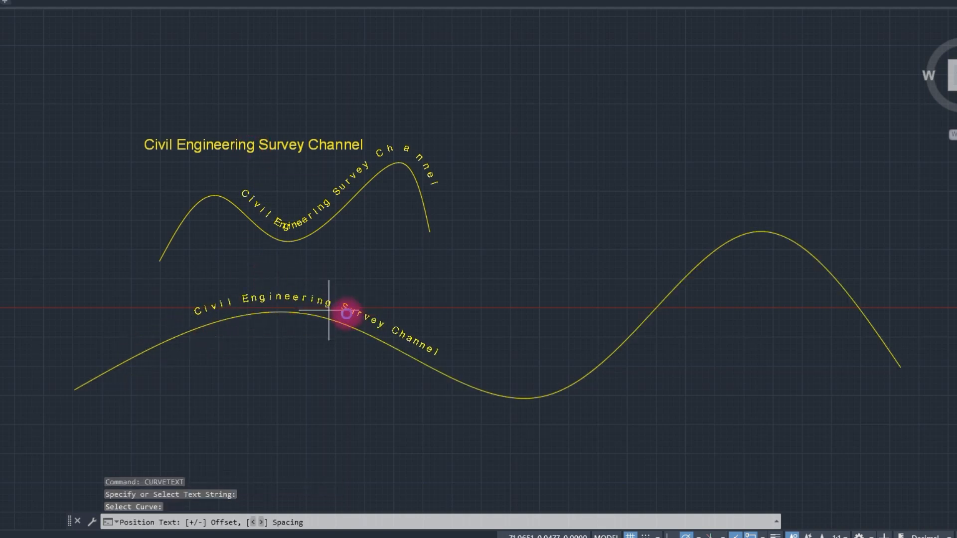
{"action": "scroll", "coordinate": [464, 342], "scroll_direction": "up", "scroll_amount": 3}
{"action": "scroll", "coordinate": [409, 331], "scroll_direction": "down", "scroll_amount": 3}
{"action": "mouse_move", "coordinate": [358, 327]}
{"action": "middle_mouse_down"}
{"action": "mouse_move", "coordinate": [324, 319]}
{"action": "mouse_move", "coordinate": [314, 261]}
{"action": "mouse_move", "coordinate": [302, 254]}
{"action": "middle_mouse_up"}
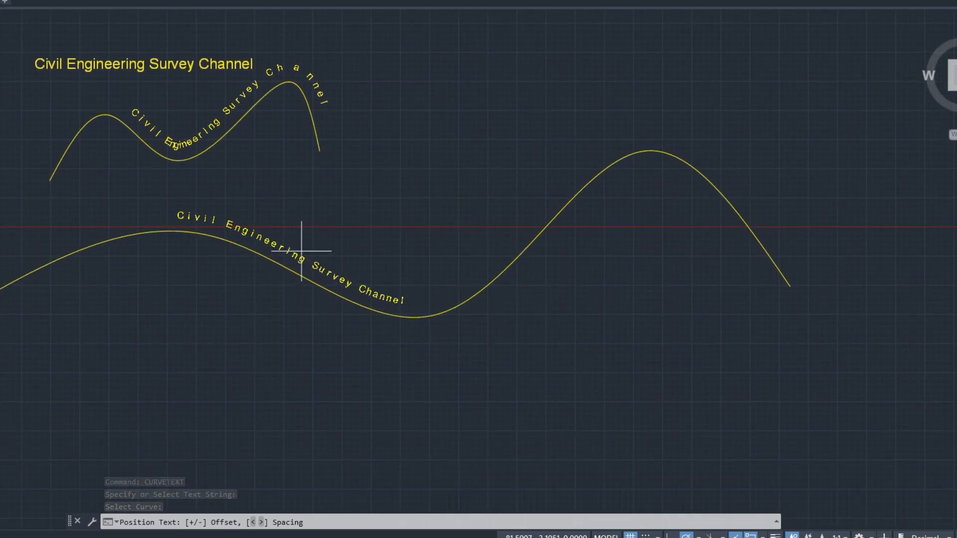
{"action": "scroll", "coordinate": [302, 251], "scroll_direction": "up", "scroll_amount": 3}
{"action": "scroll", "coordinate": [302, 251], "scroll_direction": "down", "scroll_amount": 3}
{"action": "left_click", "coordinate": [558, 190]}
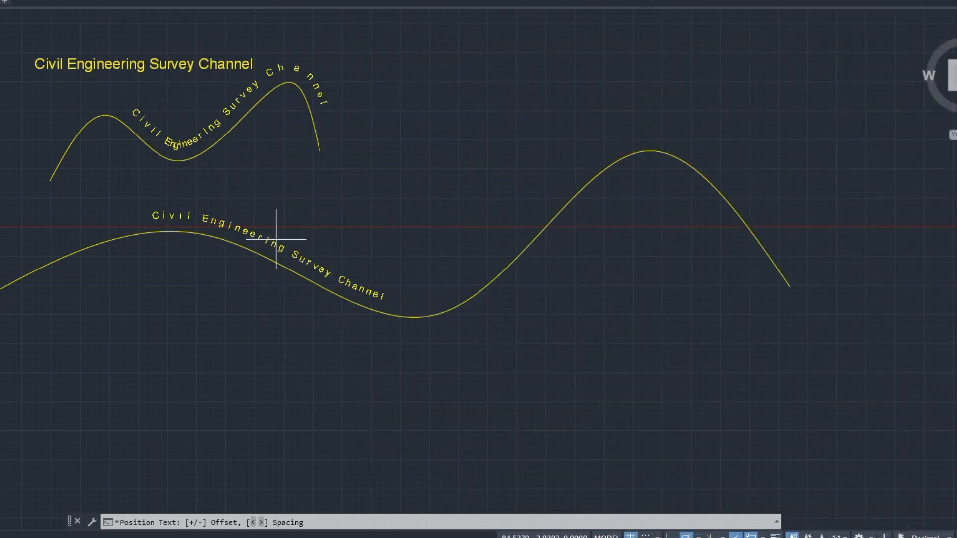
{"action": "scroll", "coordinate": [207, 227], "scroll_direction": "up", "scroll_amount": 3}
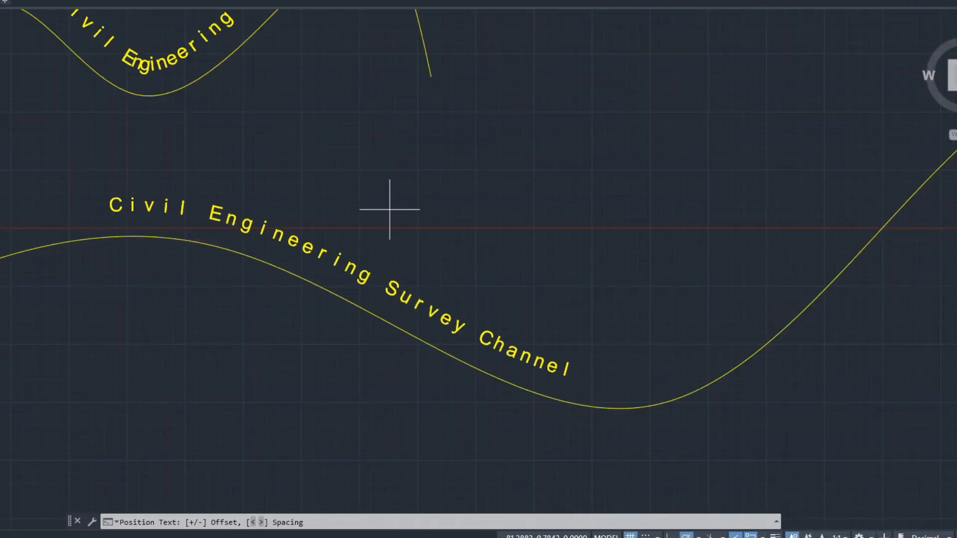
Adjust the curved text's offset to sit just above the lower spline and place it past the first crest.
{"action": "key", "text": "minus"}
{"action": "key", "text": "minus"}
{"action": "key", "text": "minus"}
{"action": "key", "text": "minus"}
{"action": "key", "text": "minus"}
{"action": "key", "text": "minus"}
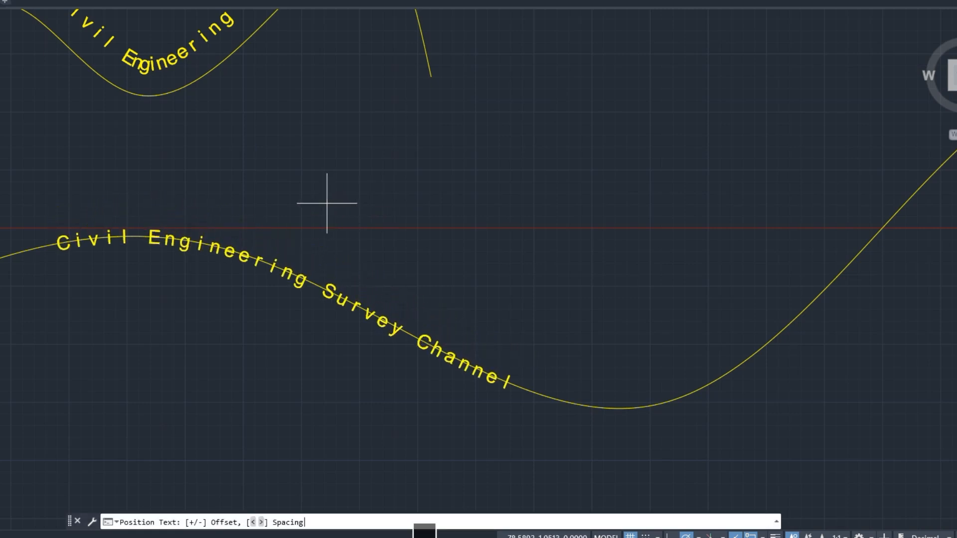
{"action": "key", "text": "plus"}
{"action": "key", "text": "plus"}
{"action": "key", "text": "plus"}
{"action": "key", "text": "plus"}
{"action": "key", "text": "plus"}
{"action": "key", "text": "plus"}
{"action": "key", "text": "plus"}
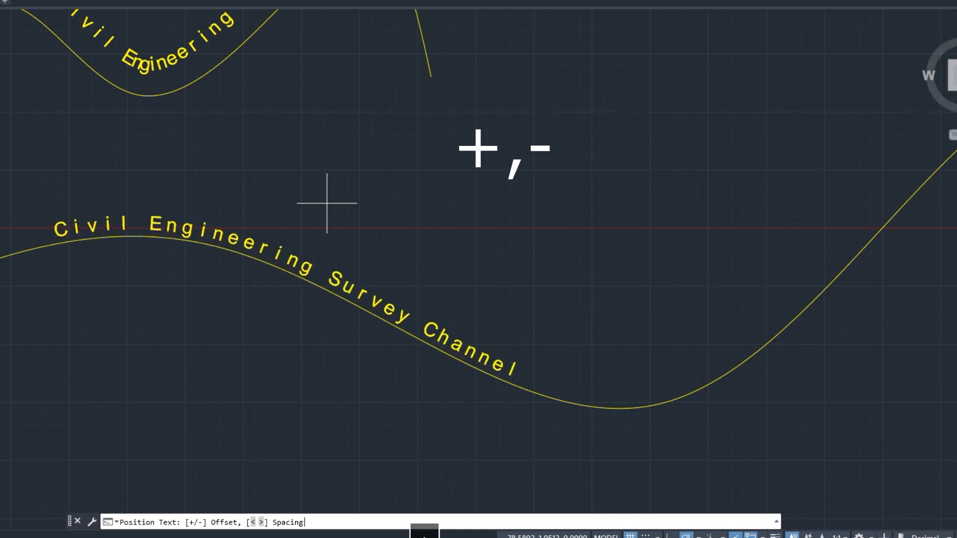
{"action": "left_click", "coordinate": [444, 229]}
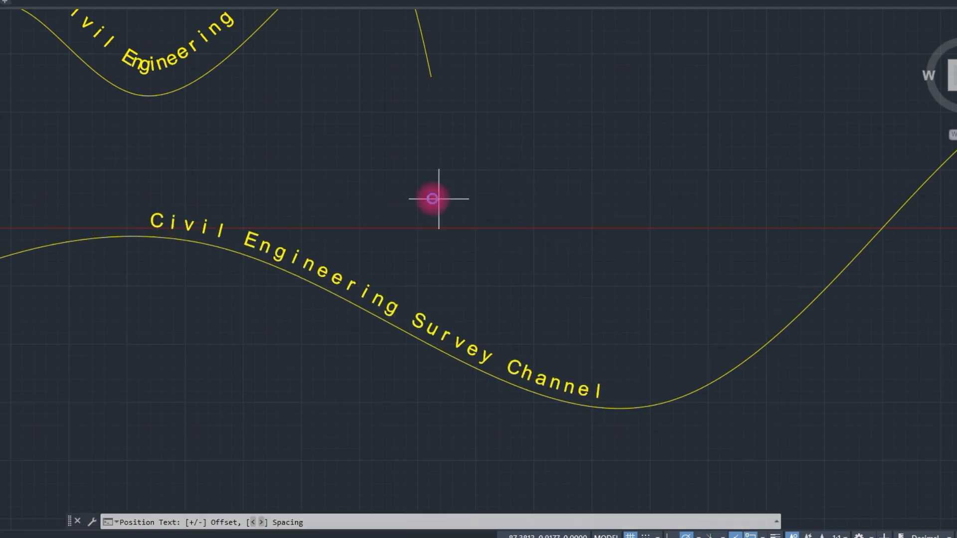
{"action": "left_click", "coordinate": [329, 199]}
{"action": "scroll", "coordinate": [284, 292], "scroll_direction": "down", "scroll_amount": 4}
{"action": "scroll", "coordinate": [163, 286], "scroll_direction": "up", "scroll_amount": 2}
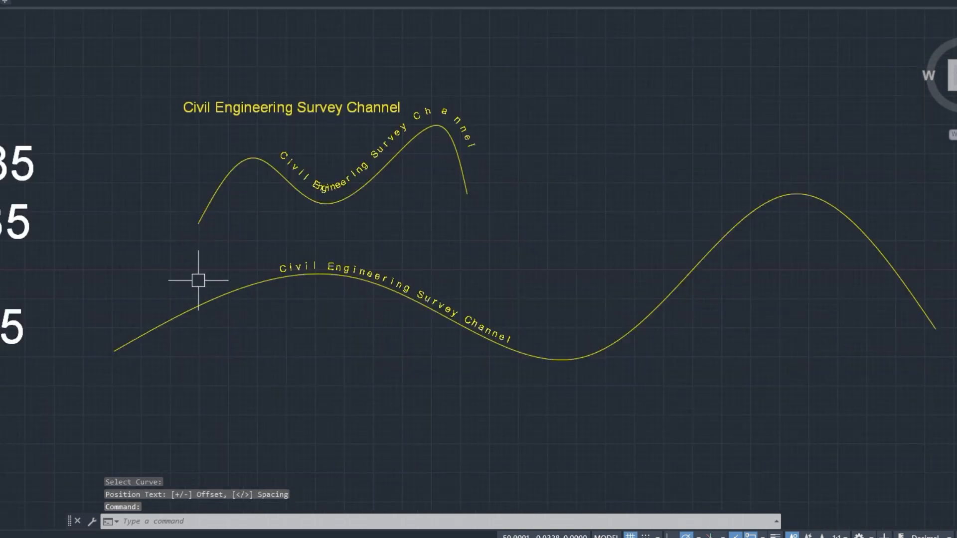
Create a new text style named style1 based on the current "text" style.
{"action": "middle_click_drag", "start_coordinate": [269, 256], "coordinate": [251, 268]}
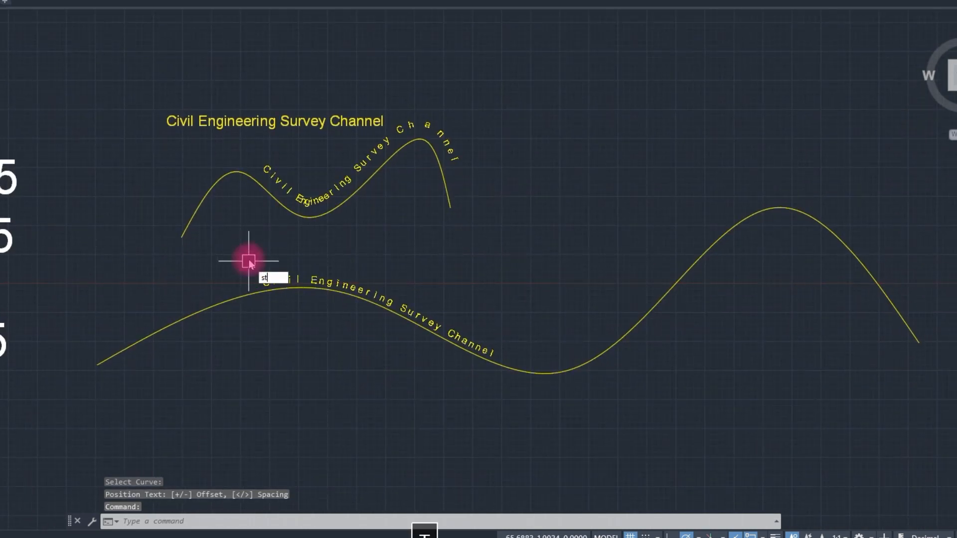
{"action": "key", "text": "Return"}
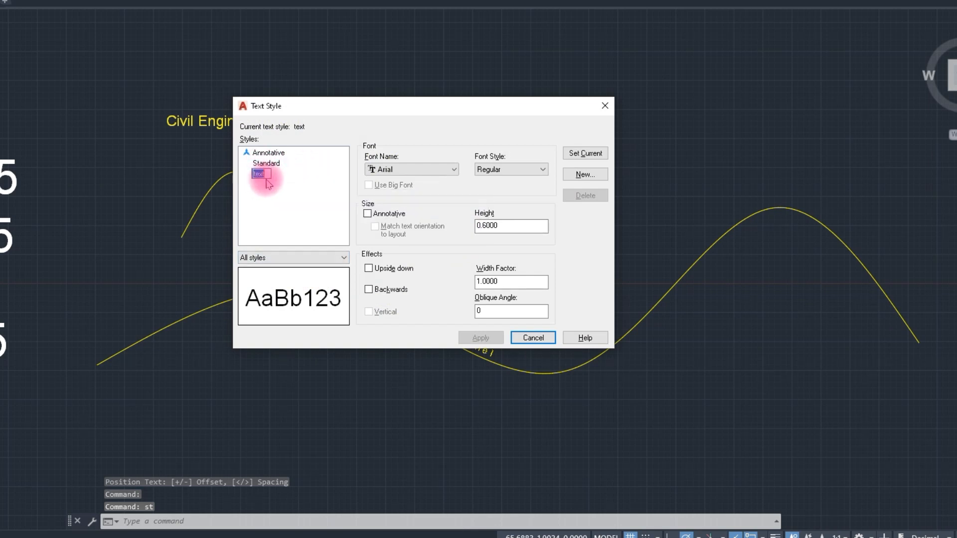
{"action": "left_click", "coordinate": [602, 153]}
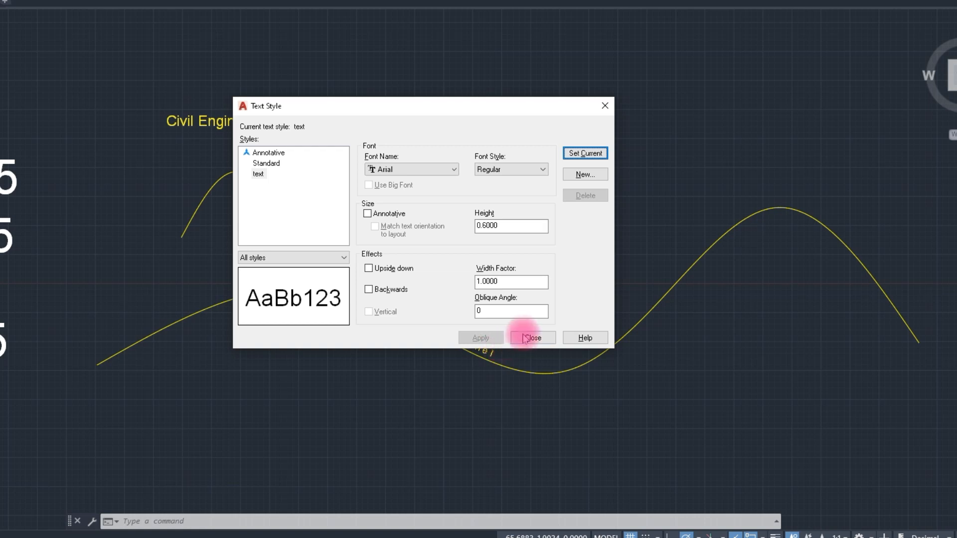
{"action": "left_click", "coordinate": [584, 175]}
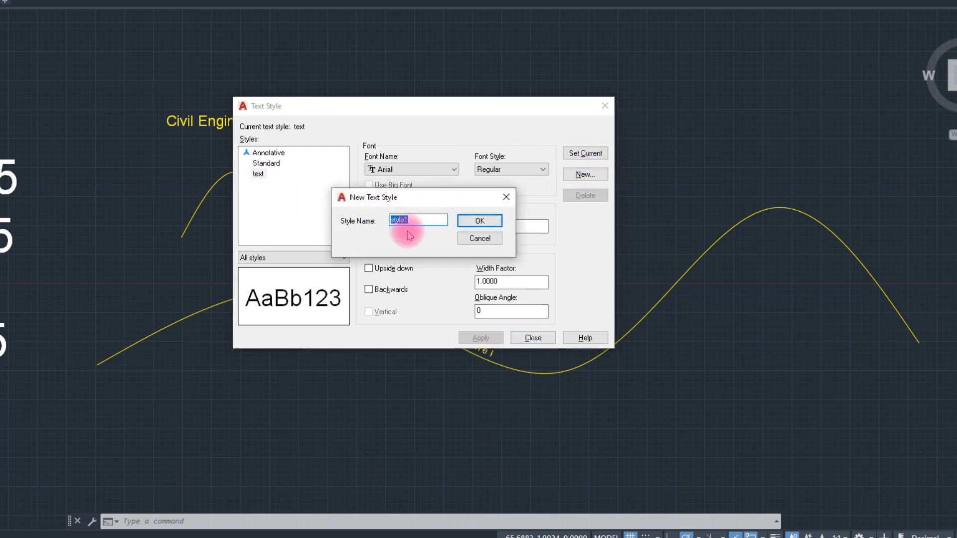
{"action": "left_click", "coordinate": [486, 221]}
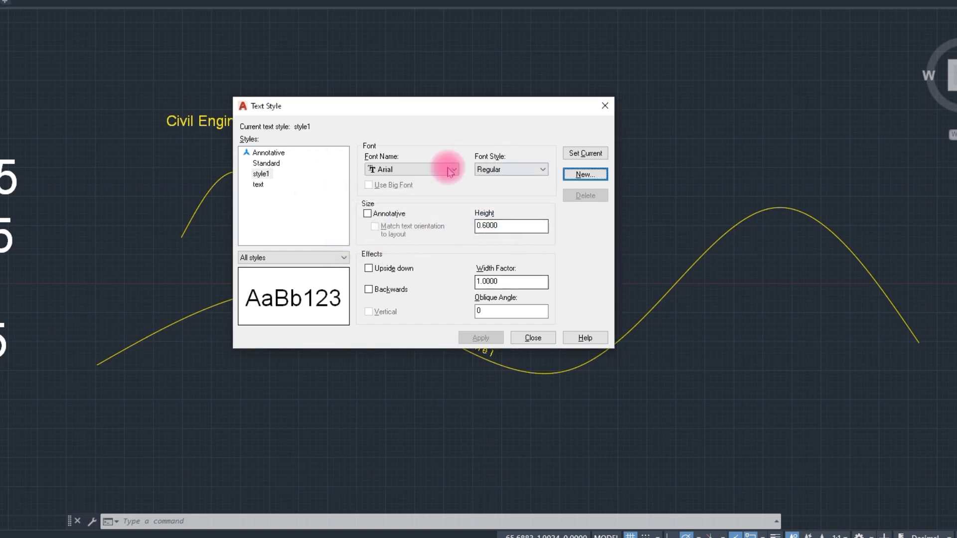
Set the text height of style1 to 0.9.
{"action": "double_click", "coordinate": [488, 225]}
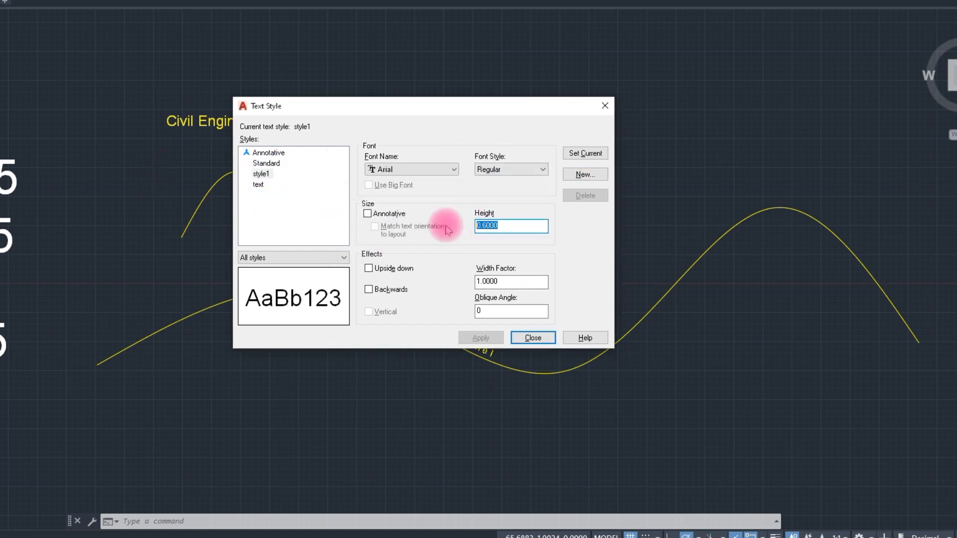
{"action": "type", "text": "."}
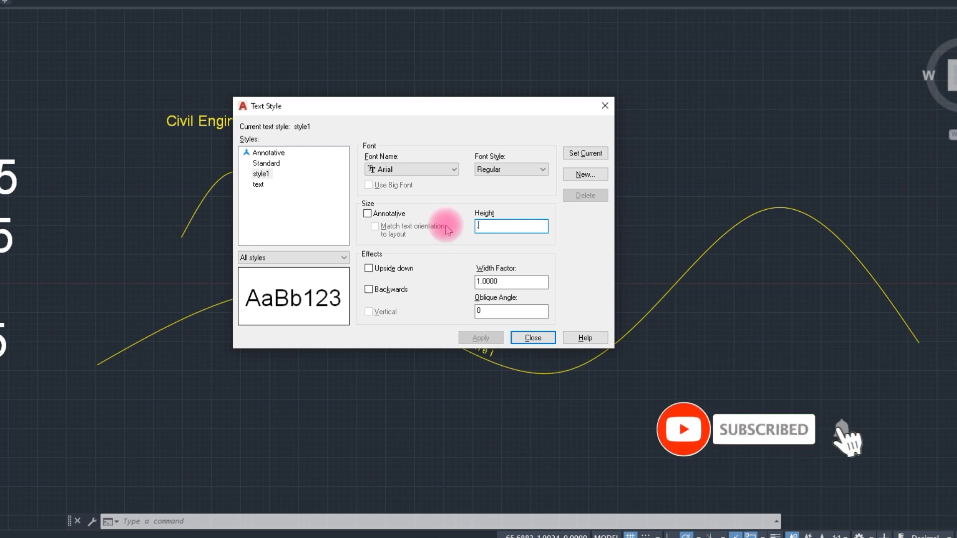
{"action": "type", "text": "9000"}
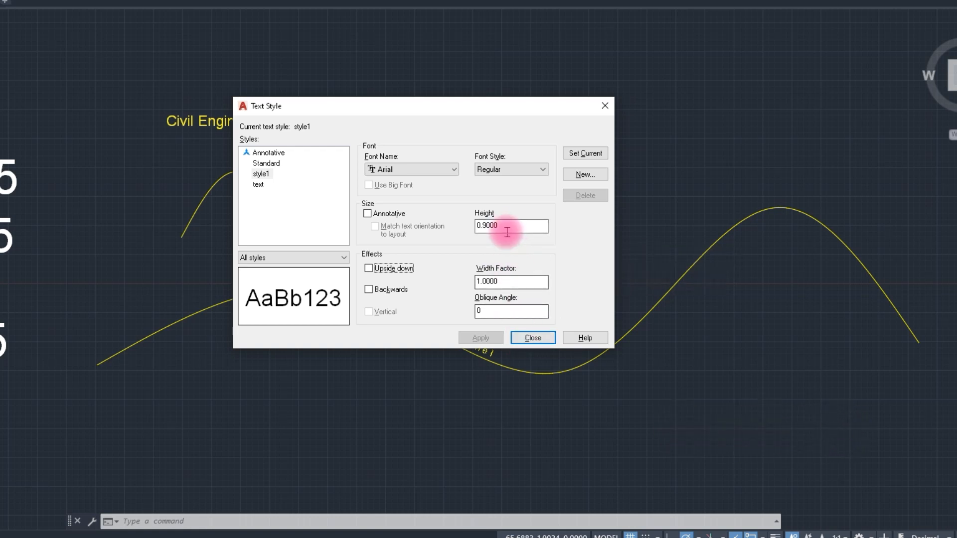
Change the text height of style1 to 1.0 and make it the current text style.
{"action": "left_click_drag", "start_coordinate": [513, 227], "coordinate": [431, 234]}
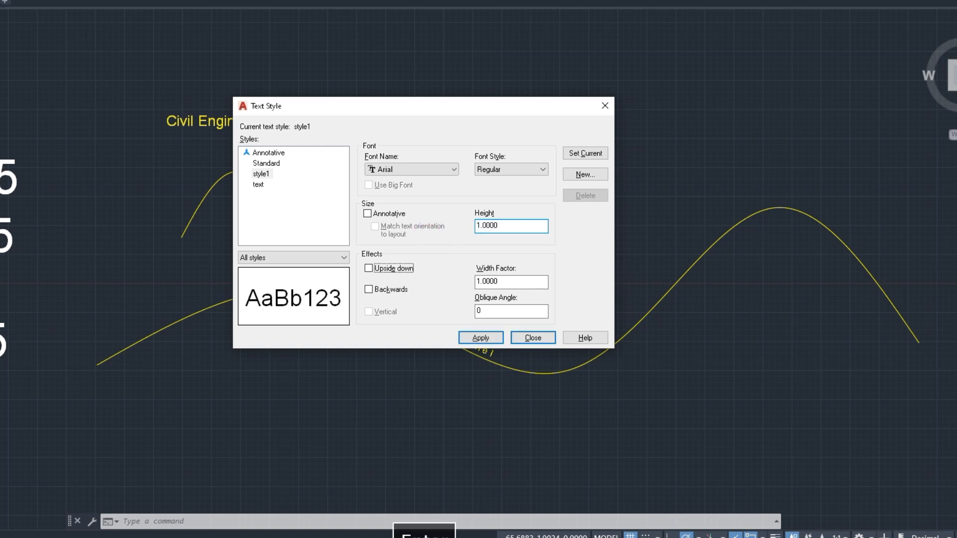
{"action": "left_click", "coordinate": [262, 175]}
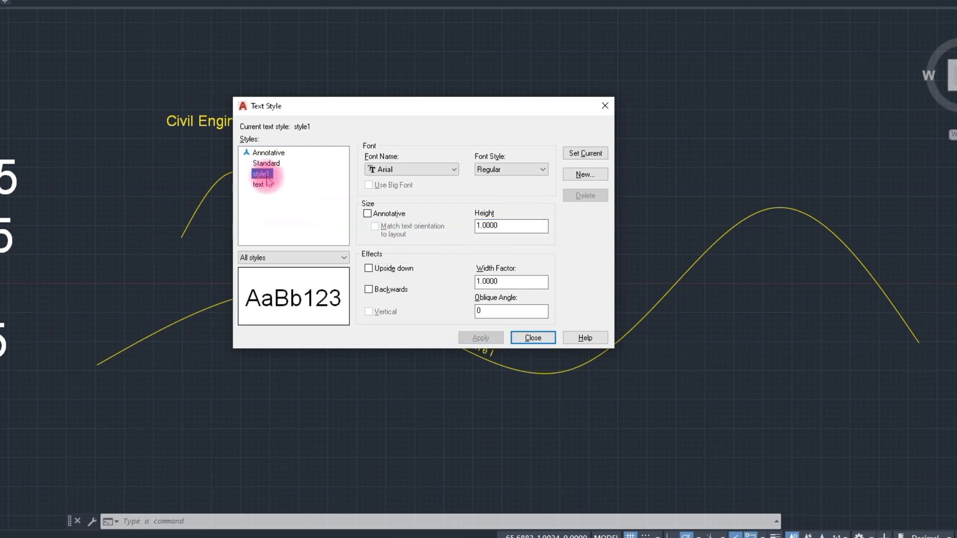
{"action": "left_click", "coordinate": [578, 154]}
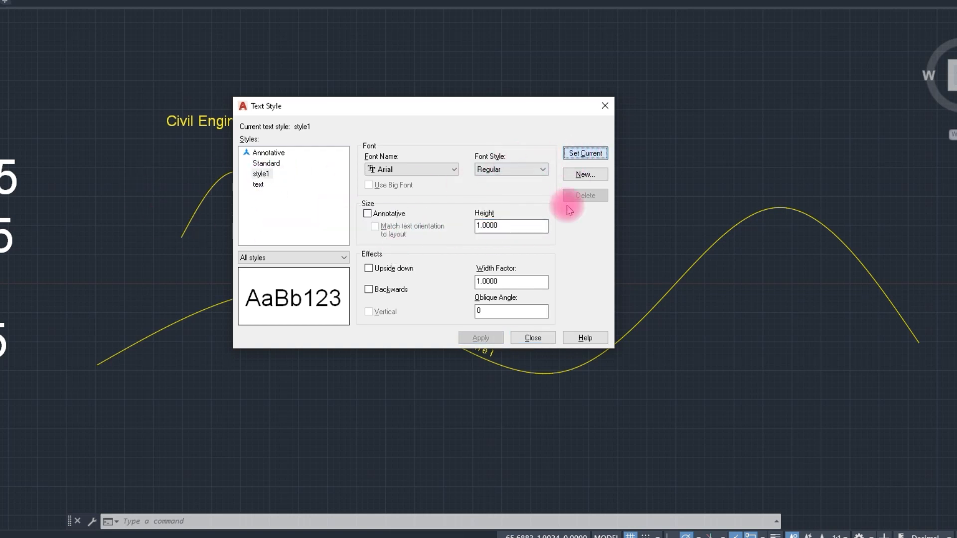
{"action": "left_click", "coordinate": [532, 339]}
Align "Civil Engineering Survey Channel" with CURVETEXT along the lower spline's rise towards the second crest, and erase that curved text.
{"action": "scroll", "coordinate": [296, 262], "scroll_direction": "up", "scroll_amount": 3}
{"action": "middle_click_drag", "start_coordinate": [273, 271], "coordinate": [265, 230]}
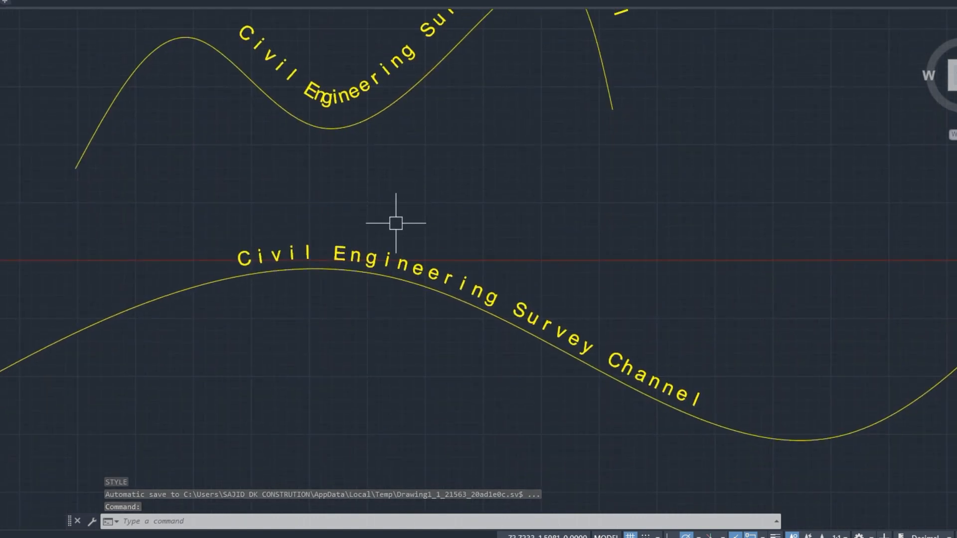
{"action": "type", "text": "CURVE"}
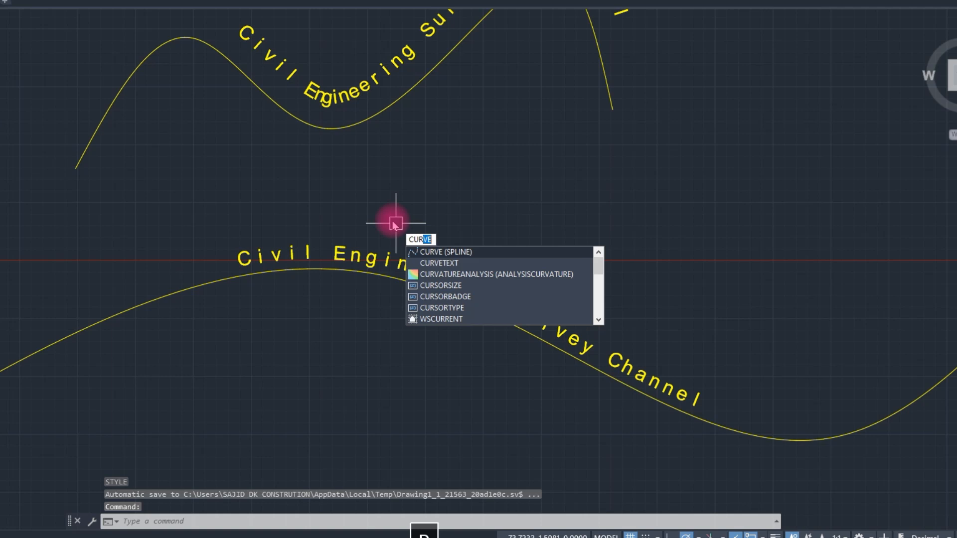
{"action": "left_click", "coordinate": [431, 264]}
{"action": "left_click", "coordinate": [182, 291]}
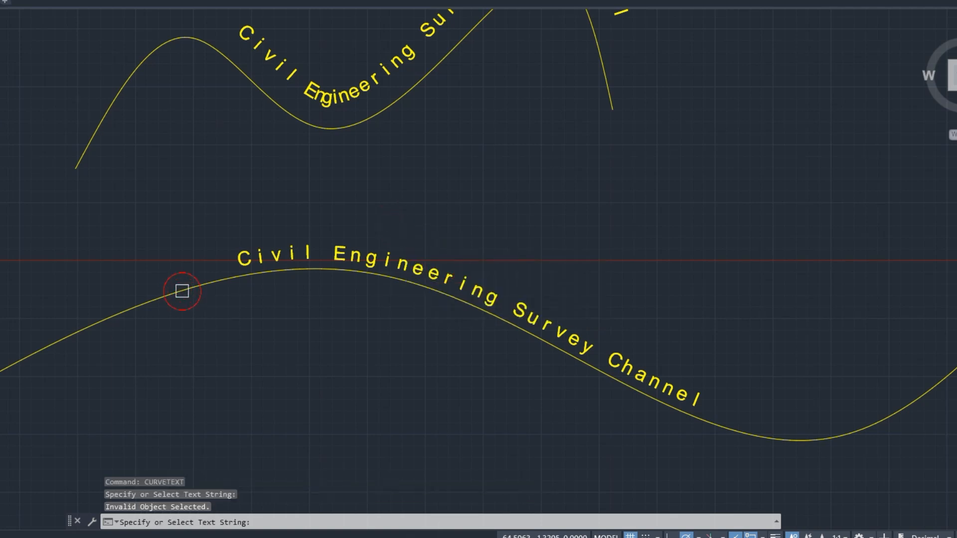
{"action": "scroll", "coordinate": [307, 168], "scroll_direction": "down", "scroll_amount": 6}
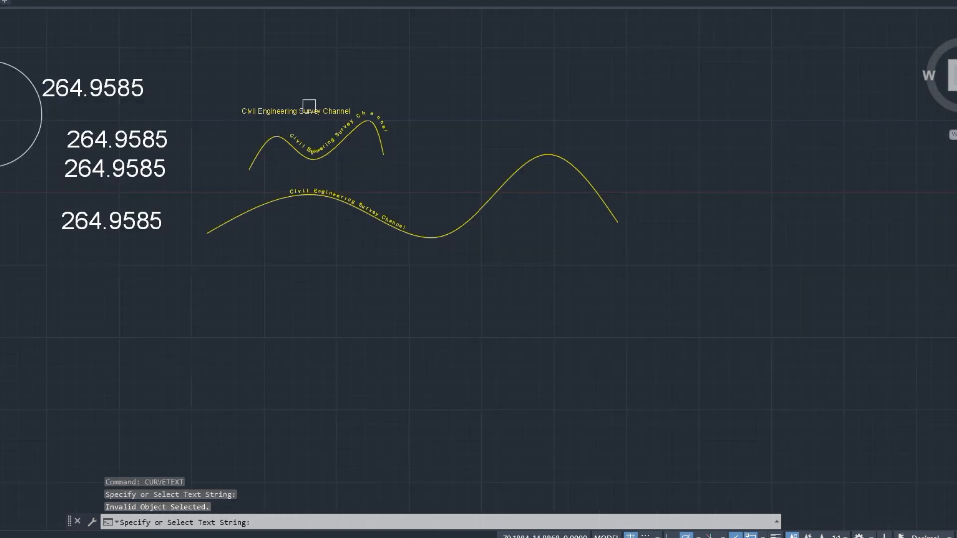
{"action": "left_click", "coordinate": [308, 108]}
{"action": "left_click", "coordinate": [479, 205]}
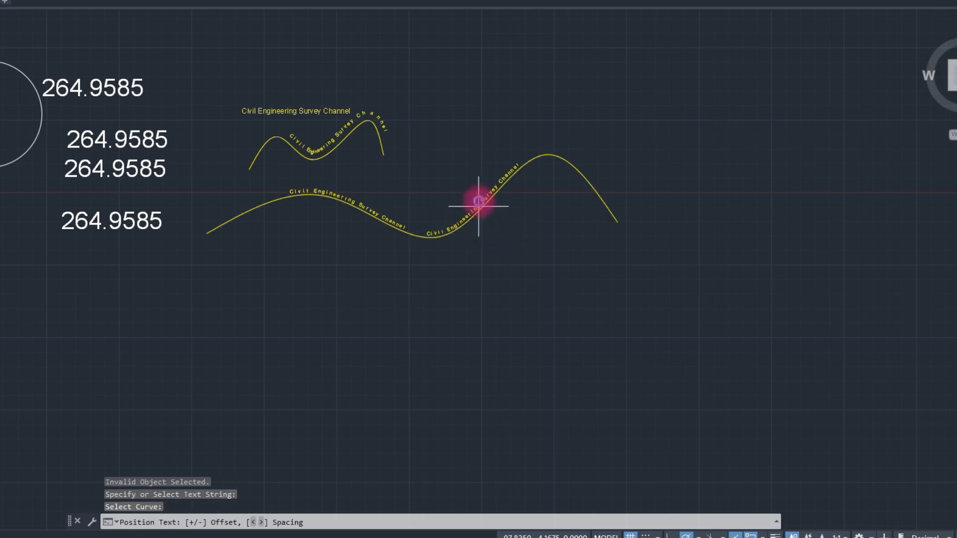
{"action": "scroll", "coordinate": [490, 184], "scroll_direction": "up", "scroll_amount": 4}
{"action": "left_click", "coordinate": [445, 188]}
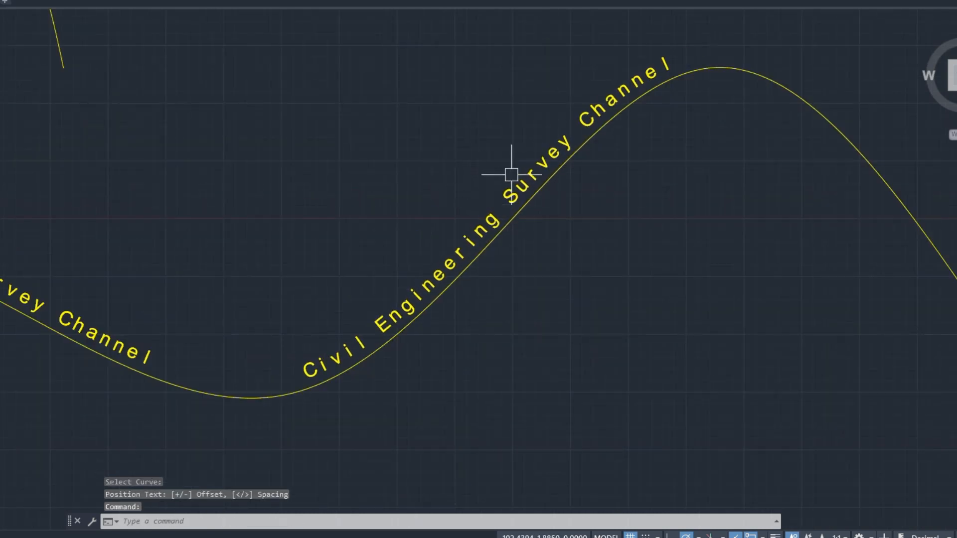
{"action": "left_click", "coordinate": [475, 211]}
{"action": "key", "text": "Delete"}
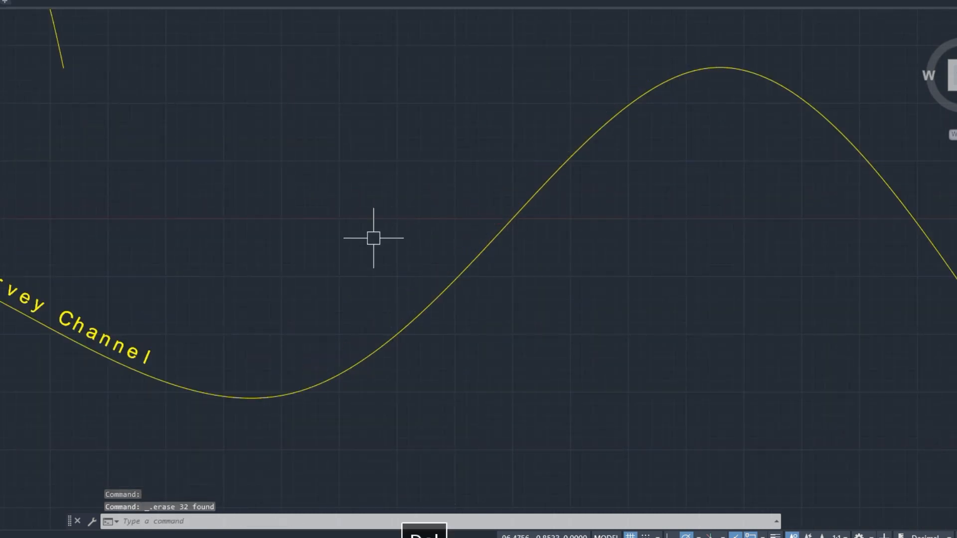
{"action": "type", "text": "mt"}
{"action": "key", "text": "Return"}
{"action": "left_click", "coordinate": [256, 121]}
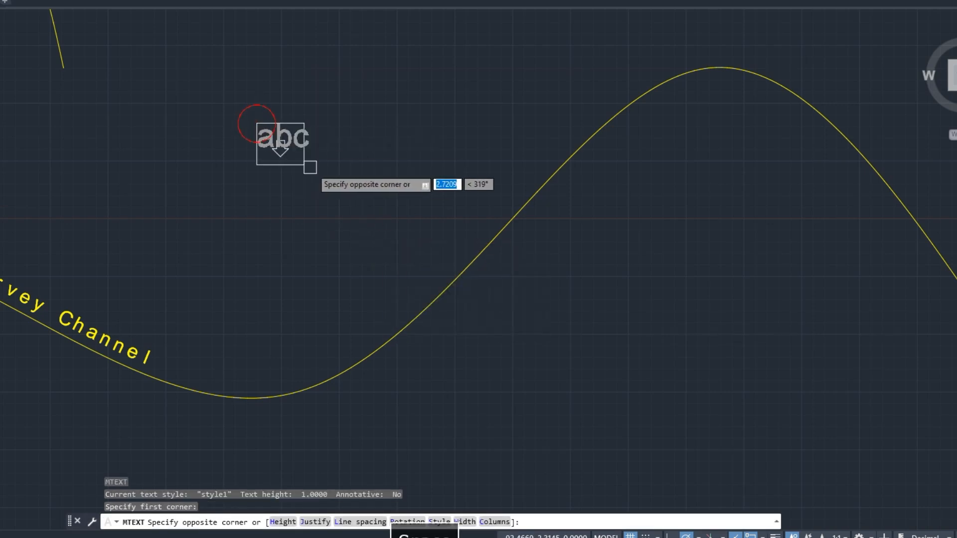
{"action": "left_click", "coordinate": [314, 189]}
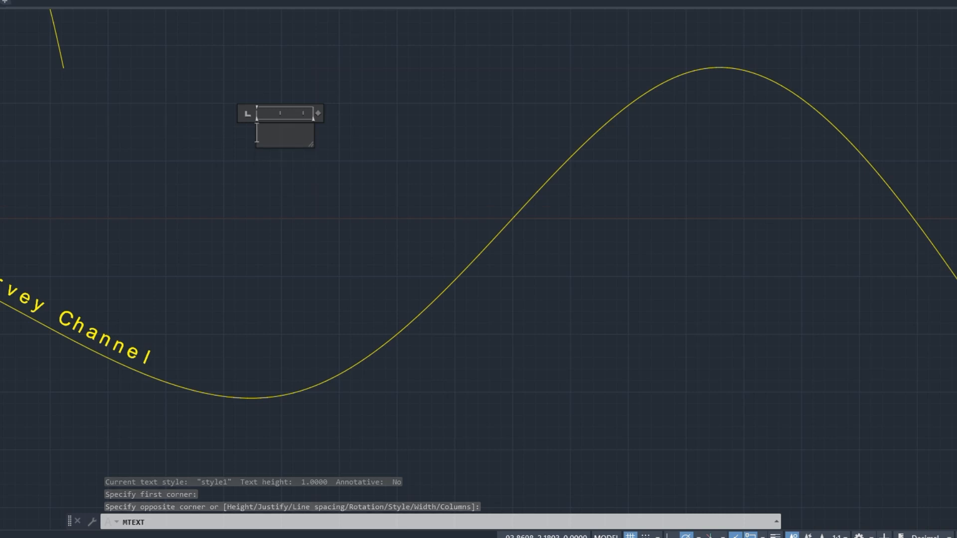
{"action": "left_click", "coordinate": [223, 82]}
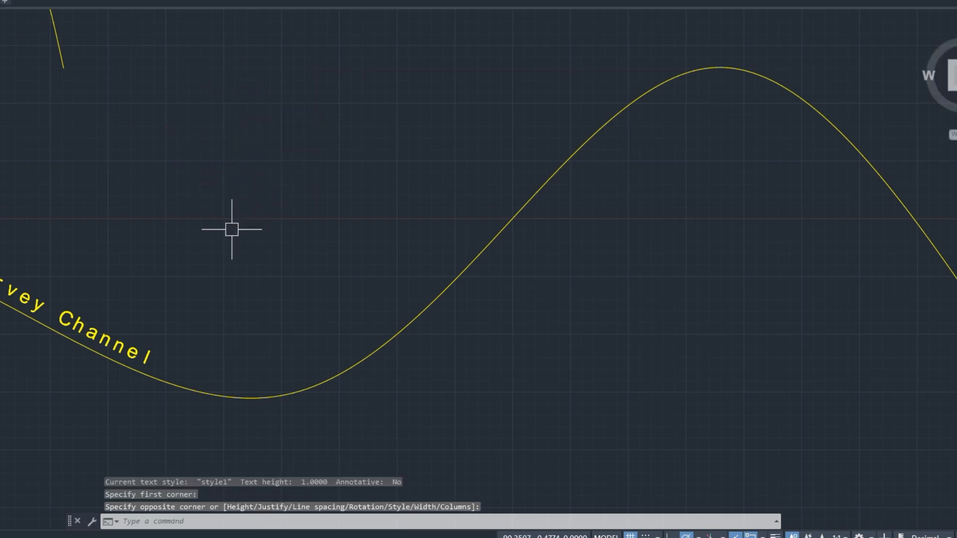
Use CURVETEXT to align "Civil Engineering Survey Channel" along the lower spline, running up the rise and over the second crest.
{"action": "type", "text": "cUve"}
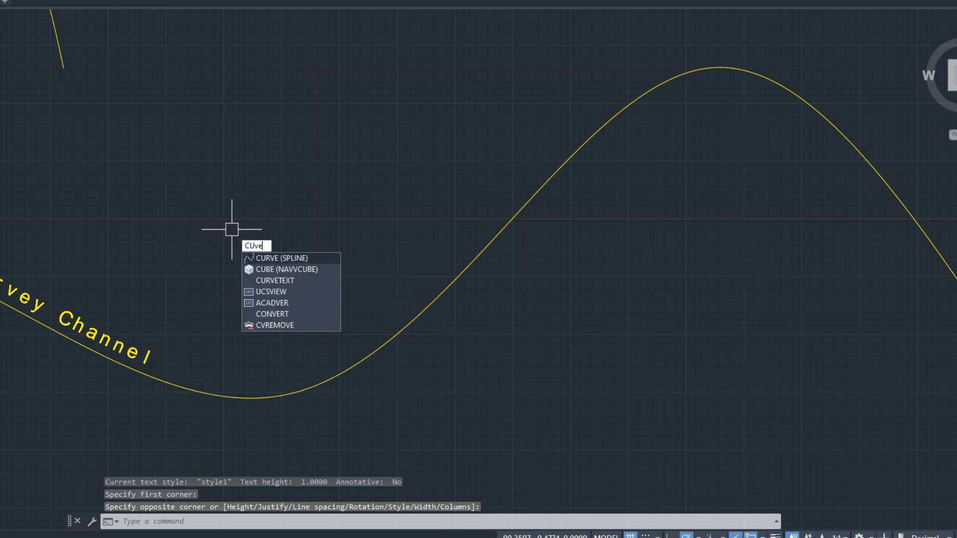
{"action": "left_click", "coordinate": [273, 280]}
{"action": "left_click", "coordinate": [288, 399]}
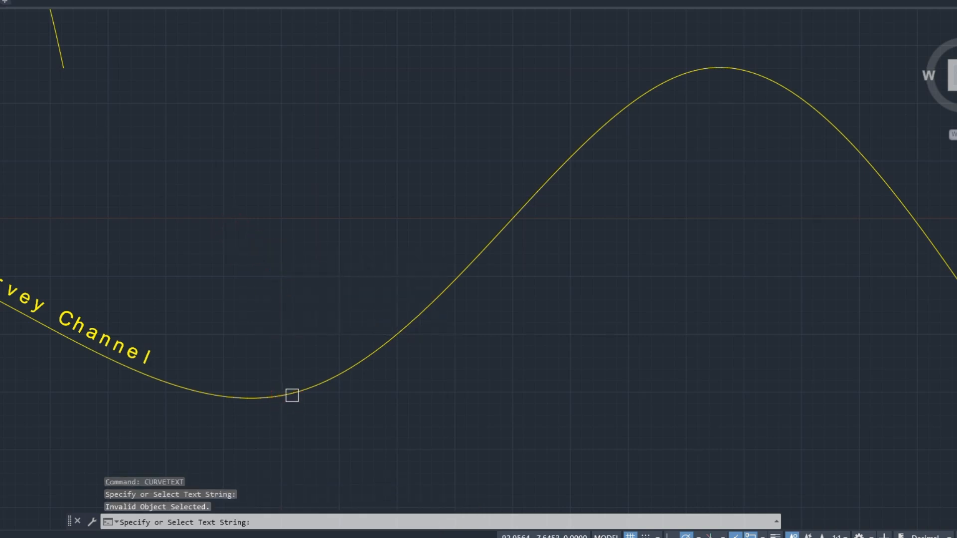
{"action": "scroll", "coordinate": [270, 386], "scroll_direction": "down", "scroll_amount": 3}
{"action": "left_click", "coordinate": [152, 264]}
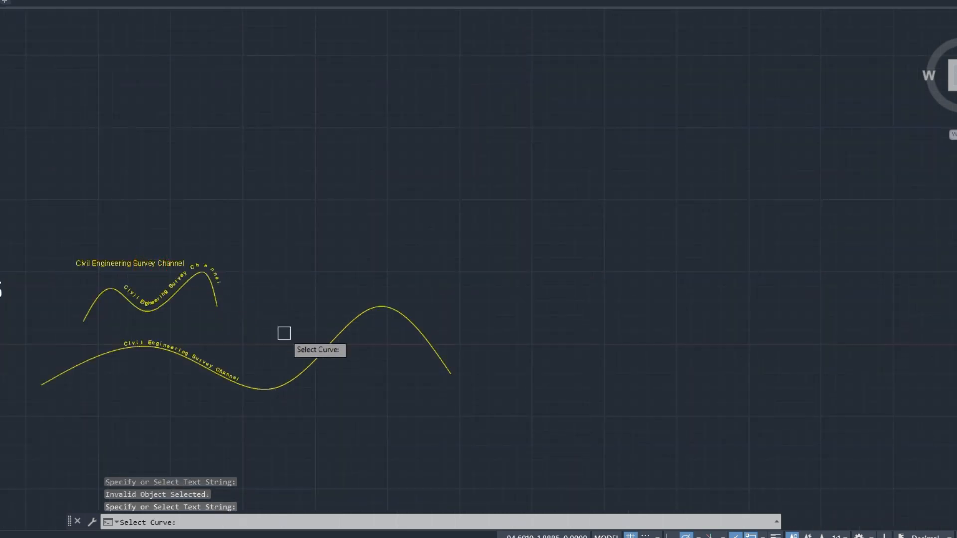
{"action": "left_click", "coordinate": [317, 351]}
{"action": "scroll", "coordinate": [317, 351], "scroll_direction": "up", "scroll_amount": 3}
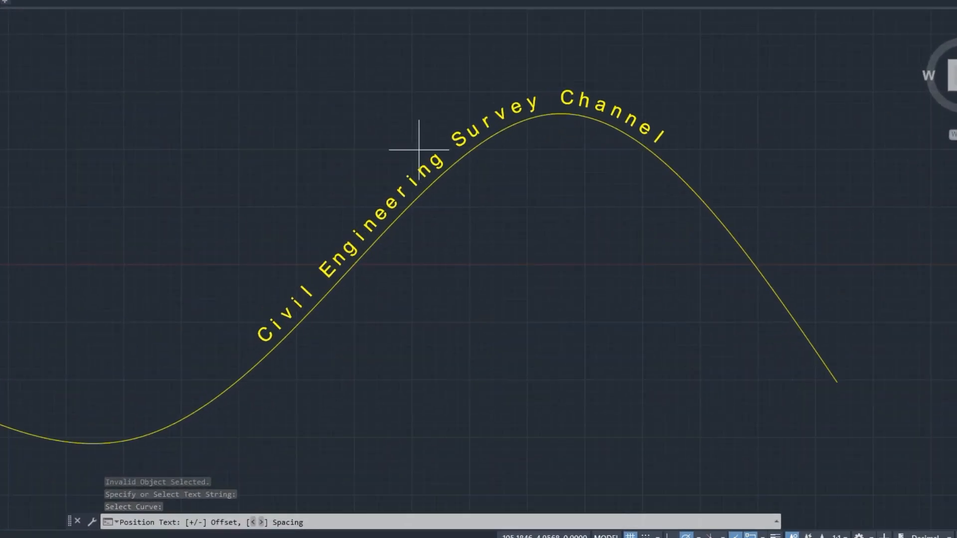
{"action": "left_click", "coordinate": [420, 149]}
Enlarge the circle beside the four numbers by stretching its lower quadrant outward.
{"action": "scroll", "coordinate": [256, 224], "scroll_direction": "down", "scroll_amount": 8}
{"action": "scroll", "coordinate": [150, 214], "scroll_direction": "up", "scroll_amount": 10}
{"action": "scroll", "coordinate": [234, 342], "scroll_direction": "down", "scroll_amount": 3}
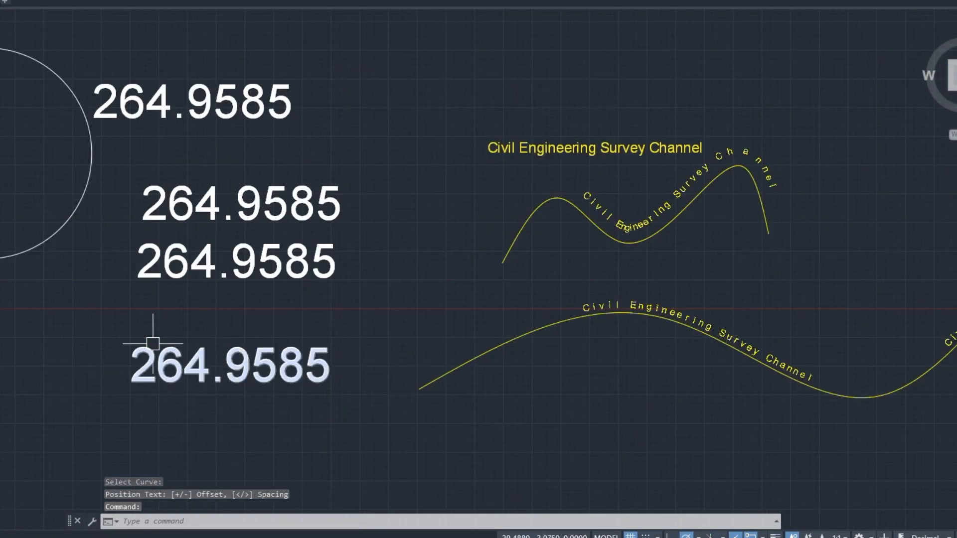
{"action": "middle_click_drag", "start_coordinate": [149, 337], "coordinate": [267, 347]}
{"action": "left_click", "coordinate": [100, 271]}
{"action": "left_click", "coordinate": [100, 273]}
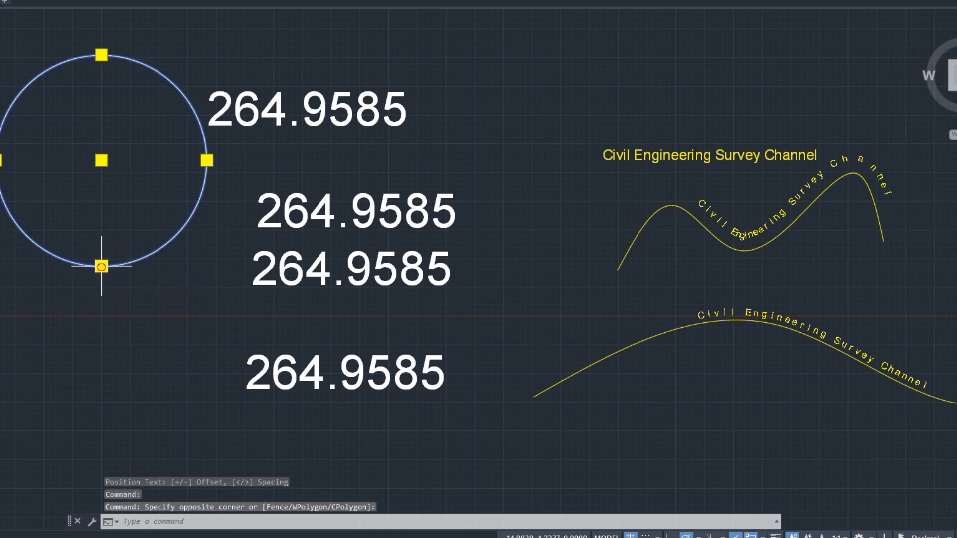
{"action": "left_click", "coordinate": [102, 266]}
{"action": "left_click", "coordinate": [80, 298]}
Move the circle away from the numbers and regenerate the drawing to update them.
{"action": "type", "text": "m"}
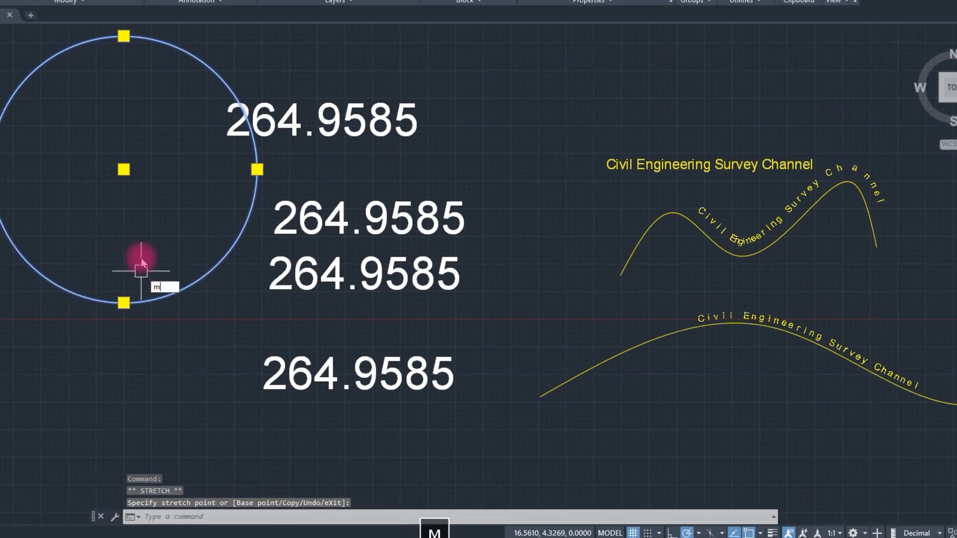
{"action": "key", "text": "space"}
{"action": "left_click", "coordinate": [117, 212]}
{"action": "left_click", "coordinate": [48, 270]}
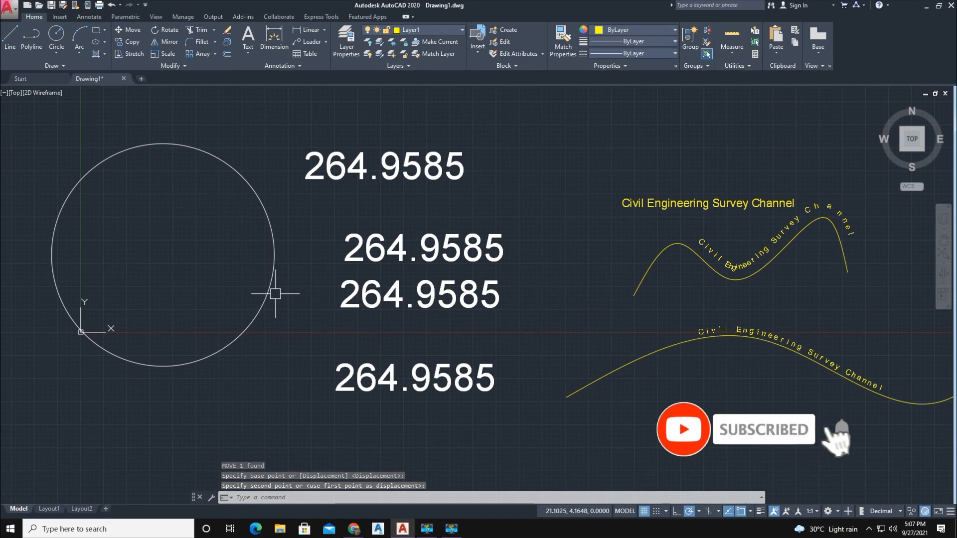
{"action": "type", "text": "re"}
{"action": "key", "text": "space"}
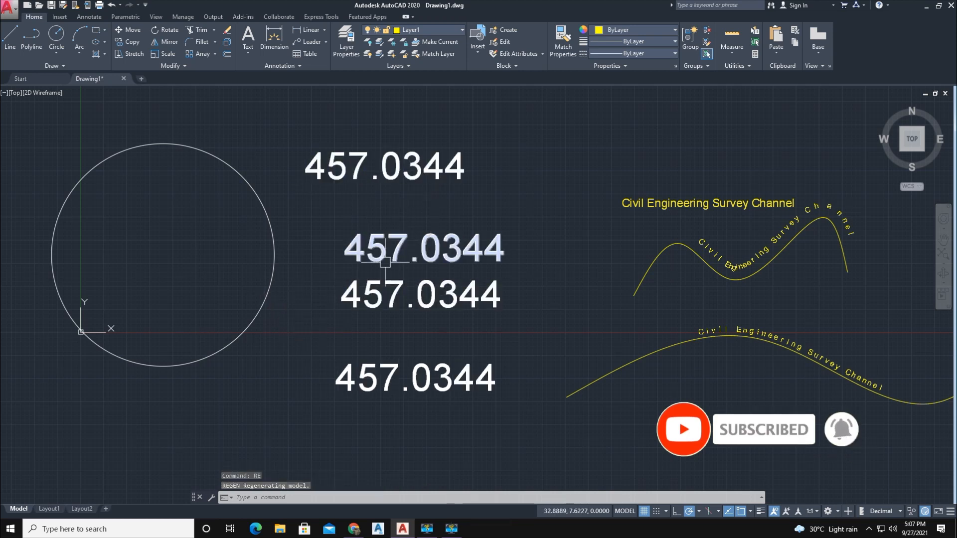
Replace the content of the second number from the top with the text "mtext".
{"action": "double_click", "coordinate": [359, 244]}
{"action": "left_click_drag", "start_coordinate": [355, 248], "coordinate": [510, 259]}
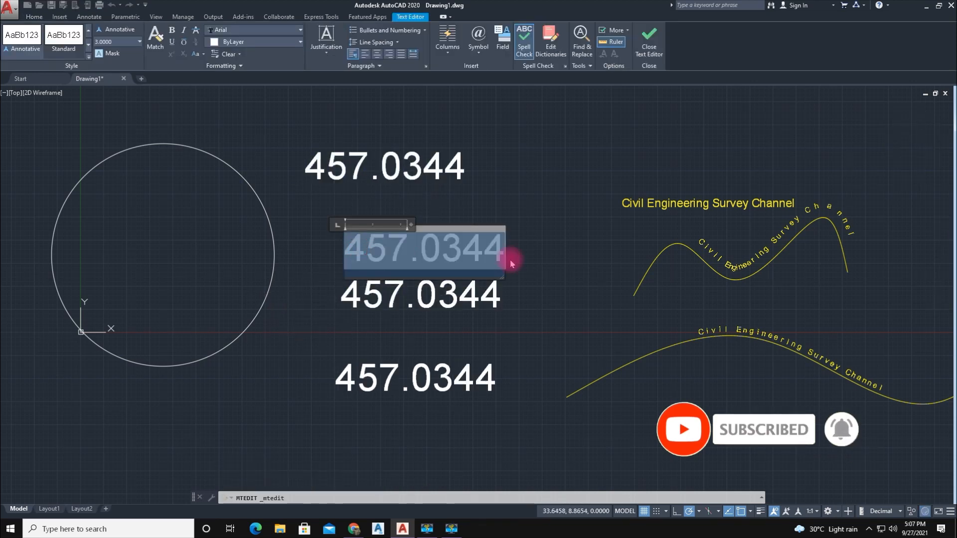
{"action": "type", "text": "mte"}
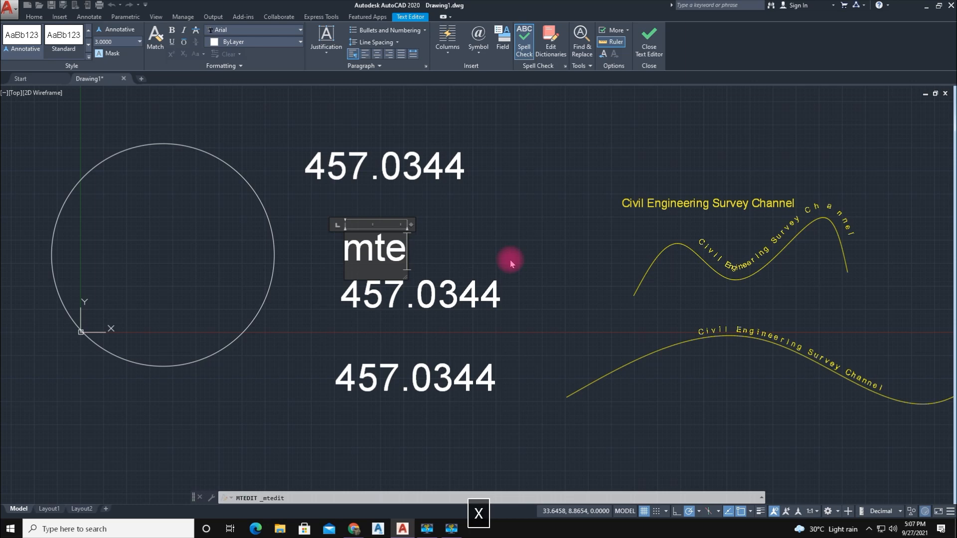
{"action": "type", "text": "xt"}
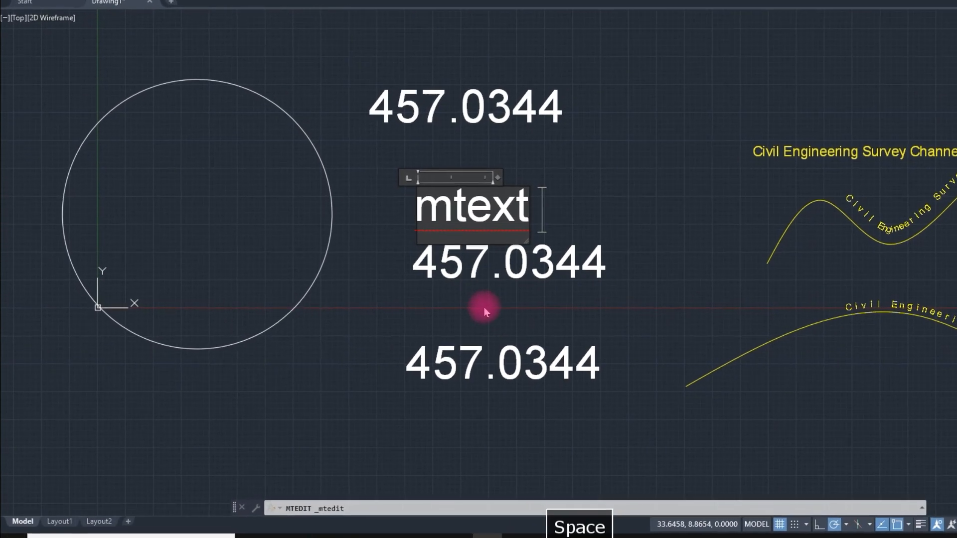
{"action": "left_click", "coordinate": [452, 335]}
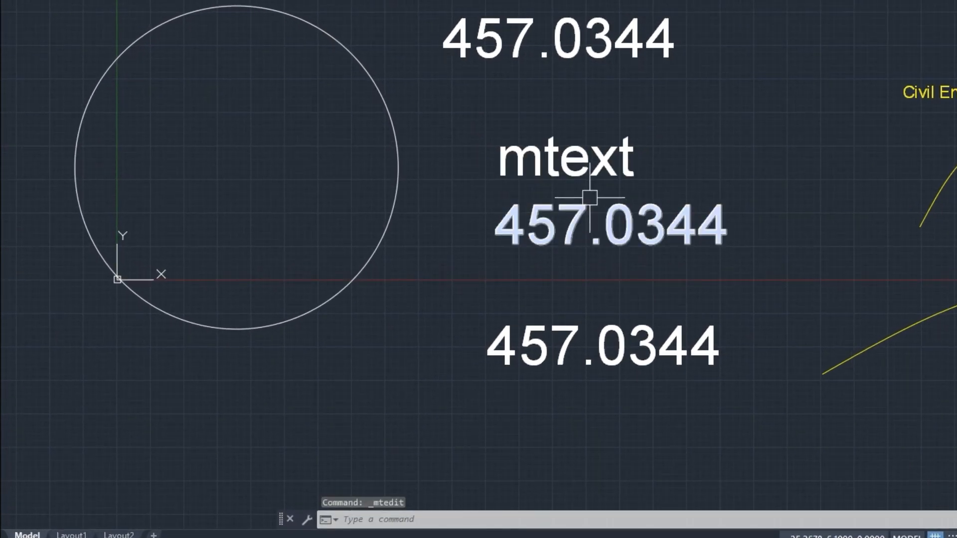
Match the properties of the "mtext" text onto the two numbers below it.
{"action": "type", "text": "m"}
{"action": "left_click", "coordinate": [629, 165]}
{"action": "left_click", "coordinate": [556, 225]}
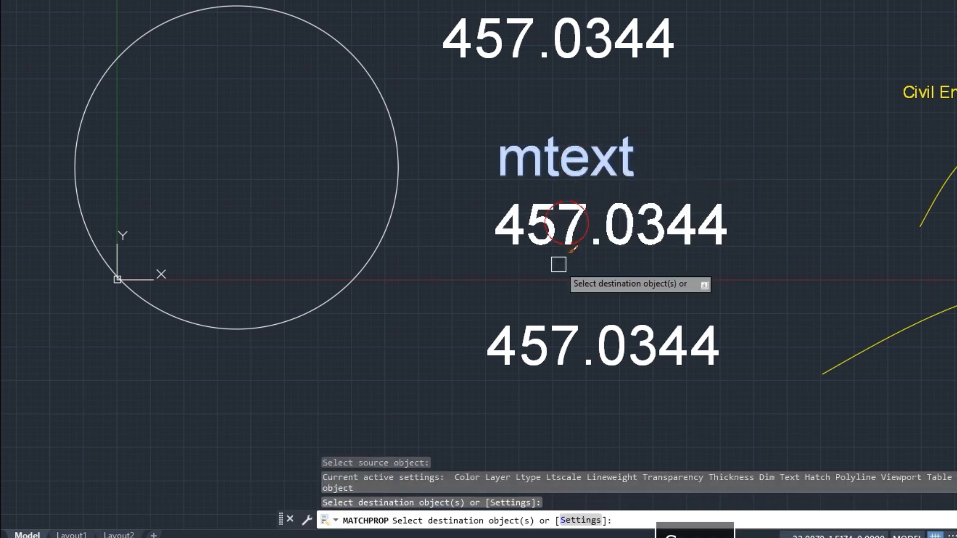
{"action": "left_click", "coordinate": [545, 339]}
{"action": "key", "text": "Return"}
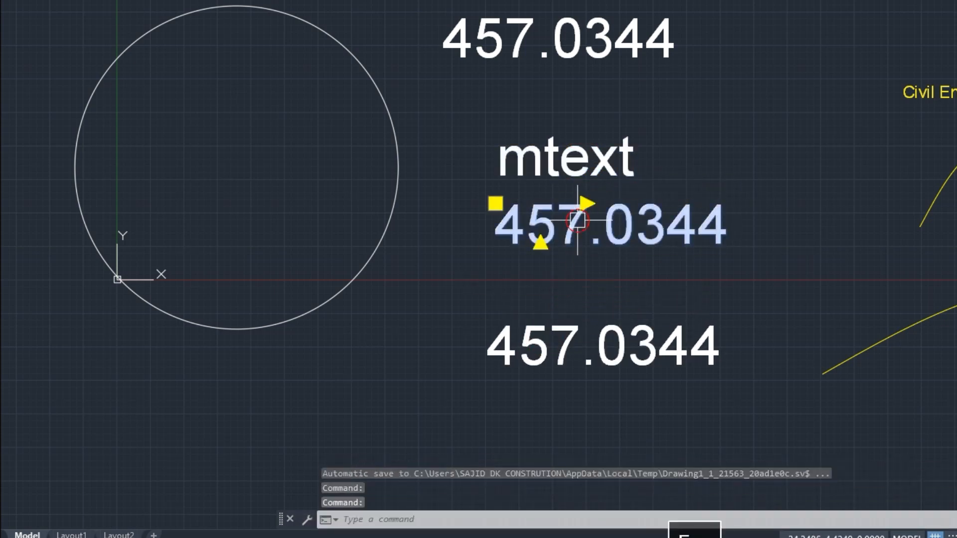
Replace the number directly below "mtext" with the text "style".
{"action": "double_click", "coordinate": [573, 224]}
{"action": "triple_click", "coordinate": [509, 225]}
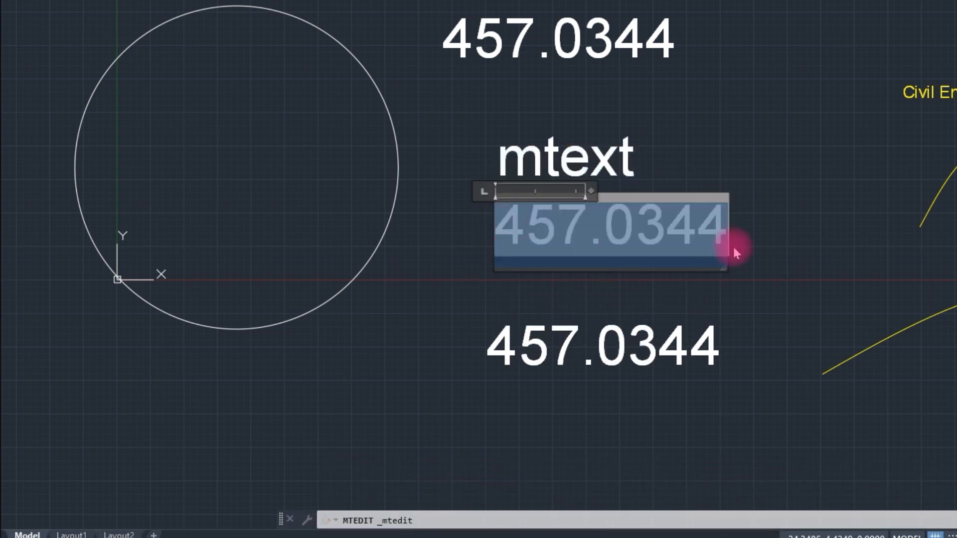
{"action": "type", "text": "style"}
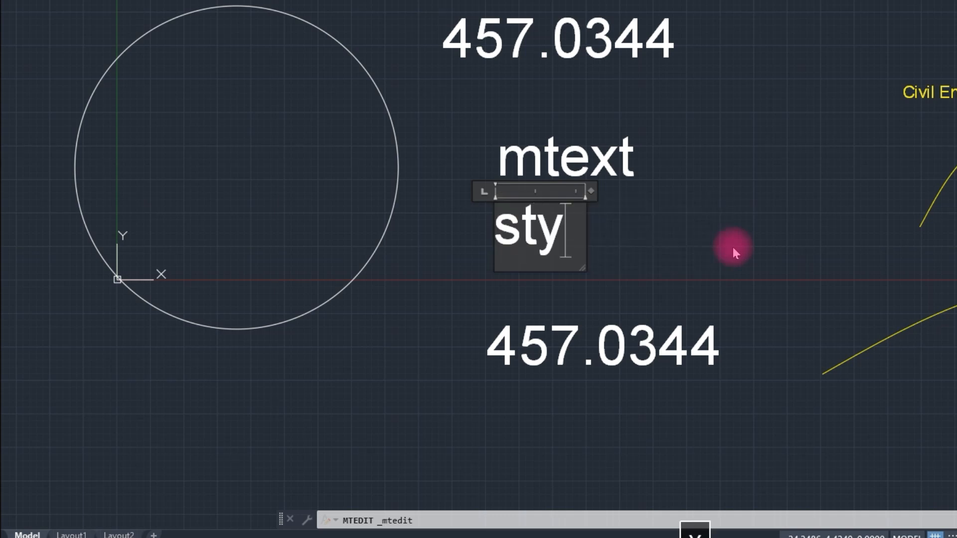
{"action": "left_click", "coordinate": [543, 328]}
Replace the lowest number with the text "copy past".
{"action": "left_click", "coordinate": [530, 349]}
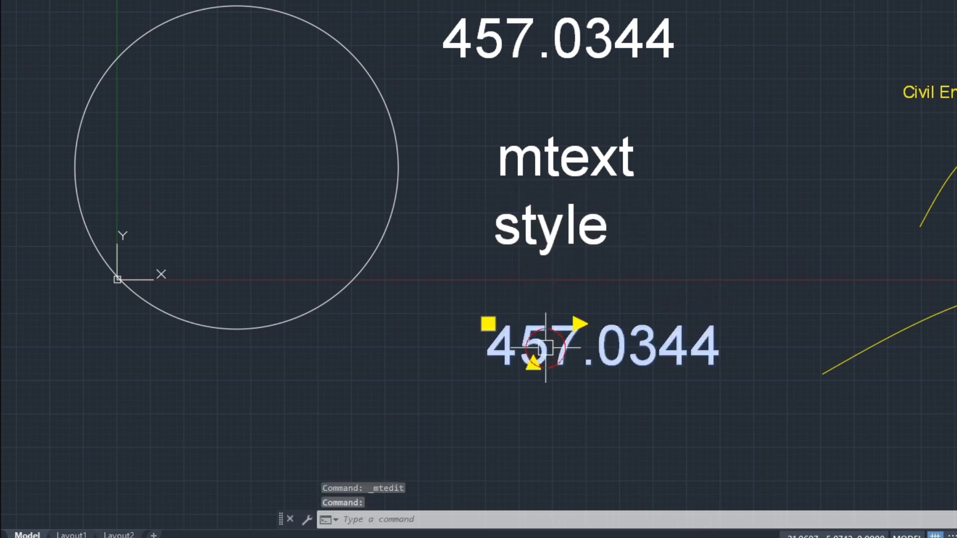
{"action": "double_click", "coordinate": [506, 352]}
{"action": "type", "text": "c"}
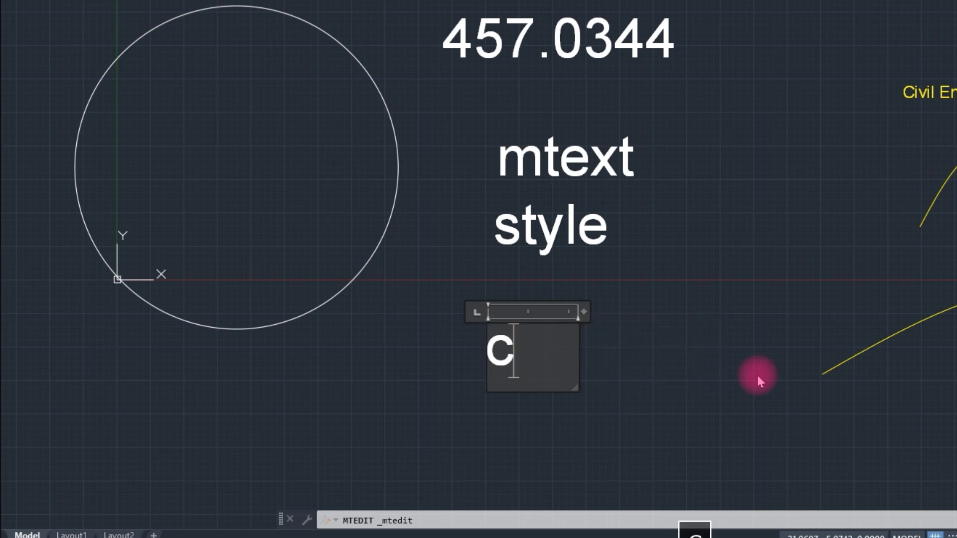
{"action": "type", "text": "opy"}
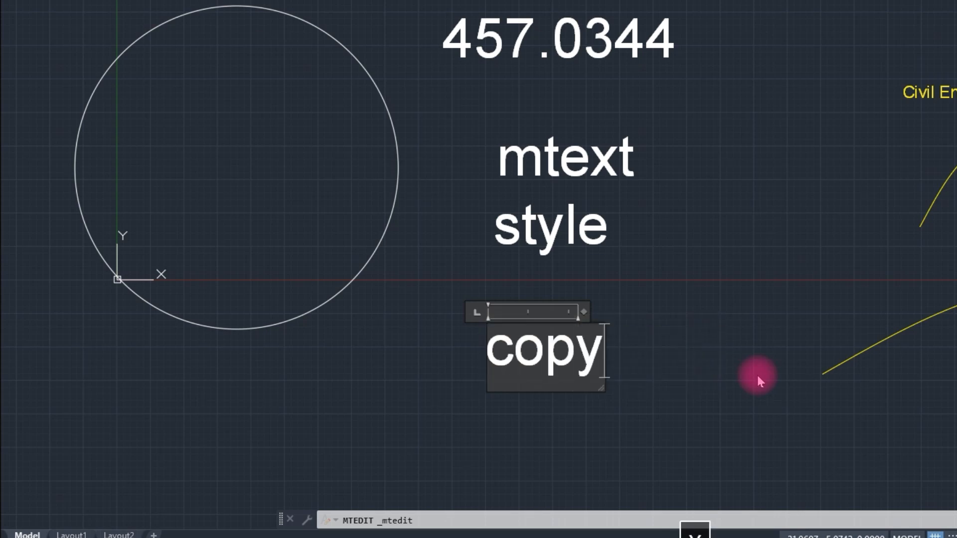
{"action": "type", "text": " pas"}
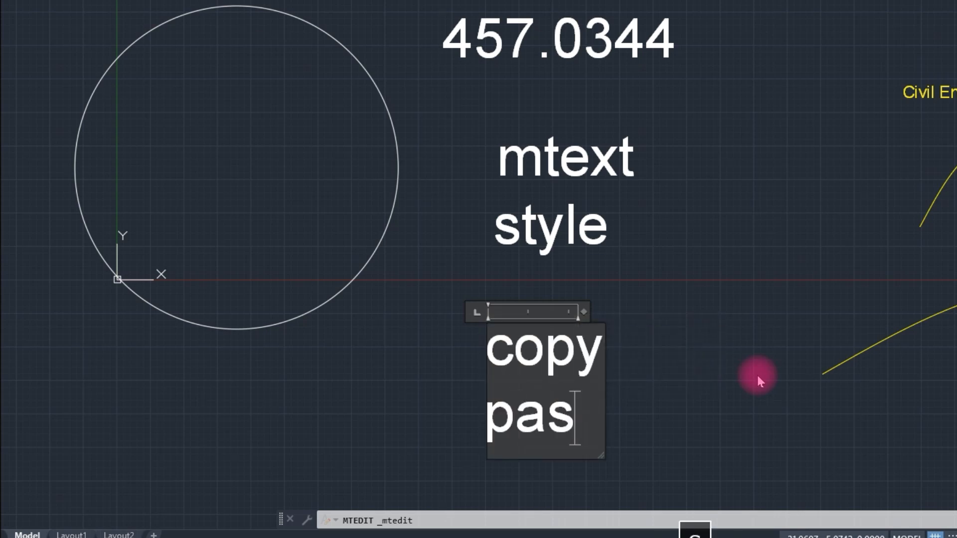
{"action": "type", "text": "t"}
{"action": "left_click", "coordinate": [765, 301]}
{"action": "middle_click_drag", "start_coordinate": [491, 243], "coordinate": [617, 252]}
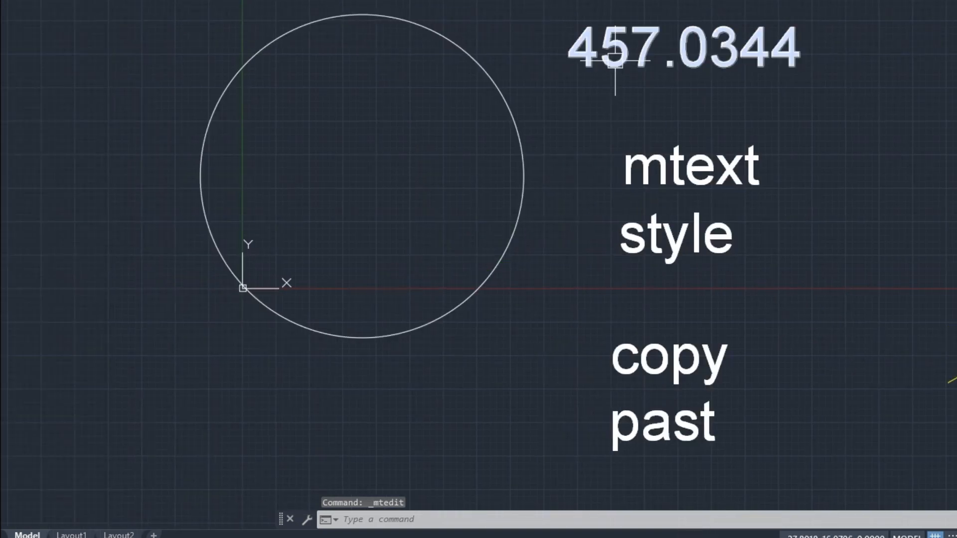
Update the field inside the top number and close its text editor.
{"action": "double_click", "coordinate": [631, 56]}
{"action": "right_click", "coordinate": [632, 53]}
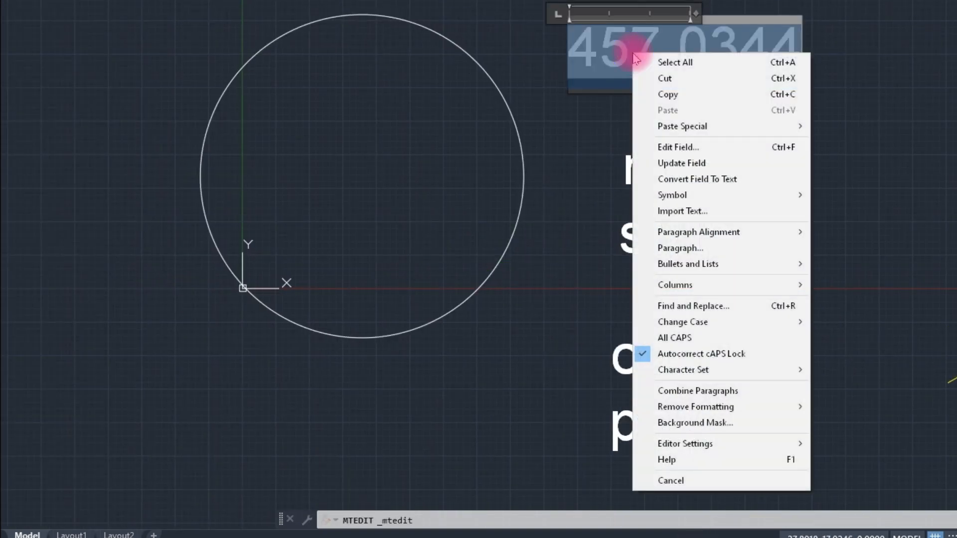
{"action": "left_click", "coordinate": [706, 163]}
{"action": "left_click", "coordinate": [521, 143]}
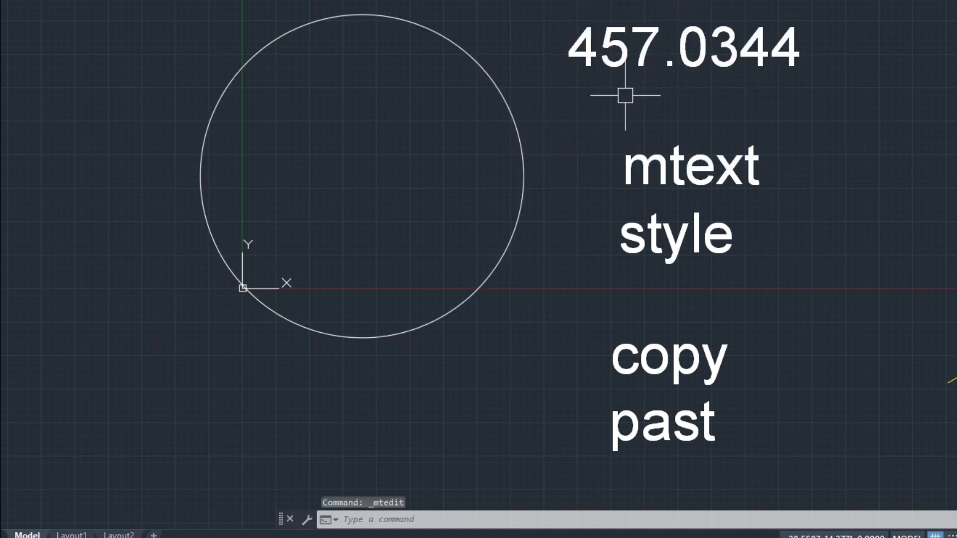
Use COPYFIELD to copy the top number's field onto the "mtext", "style" and "copy past" texts.
{"action": "type", "text": "copy"}
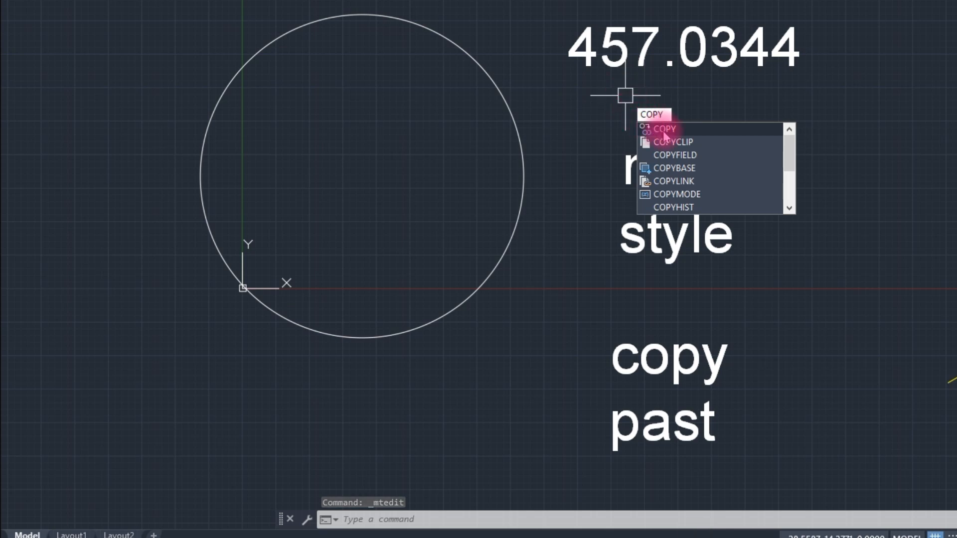
{"action": "type", "text": "FI"}
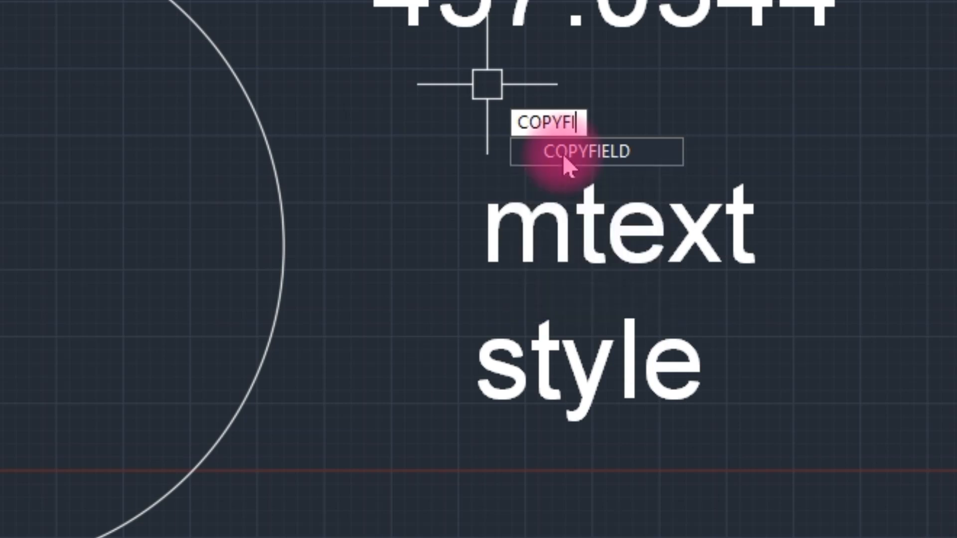
{"action": "type", "text": "ELD"}
{"action": "left_click", "coordinate": [591, 155]}
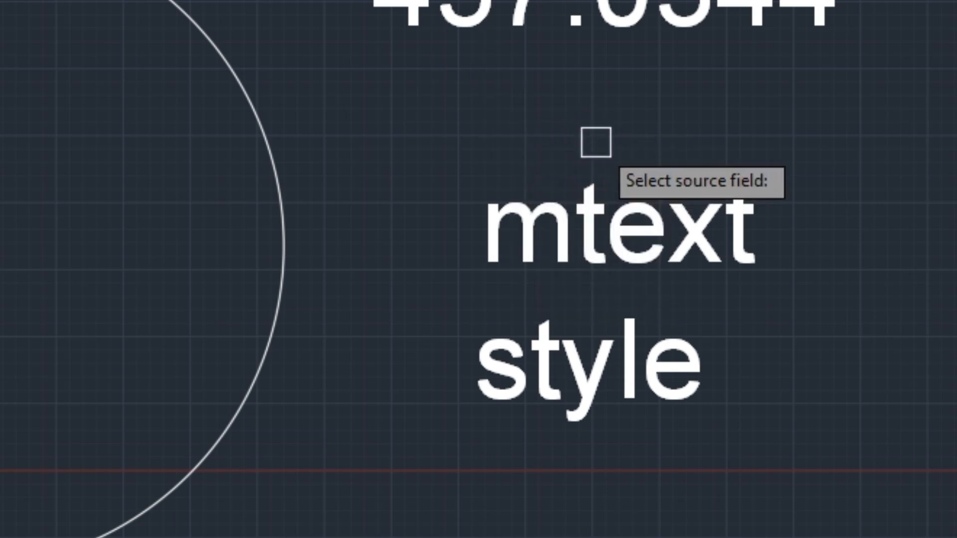
{"action": "left_click", "coordinate": [491, 15]}
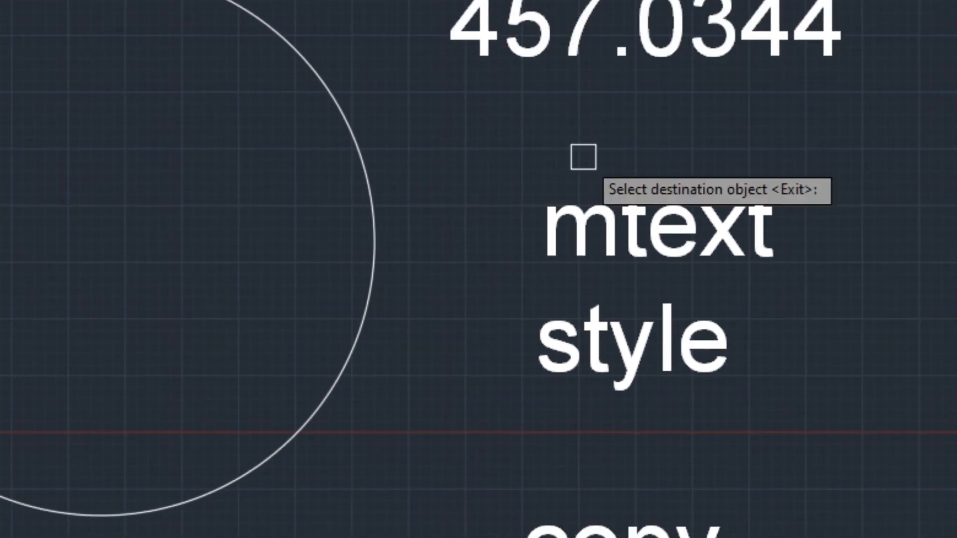
{"action": "left_click", "coordinate": [618, 229]}
{"action": "left_click", "coordinate": [647, 348]}
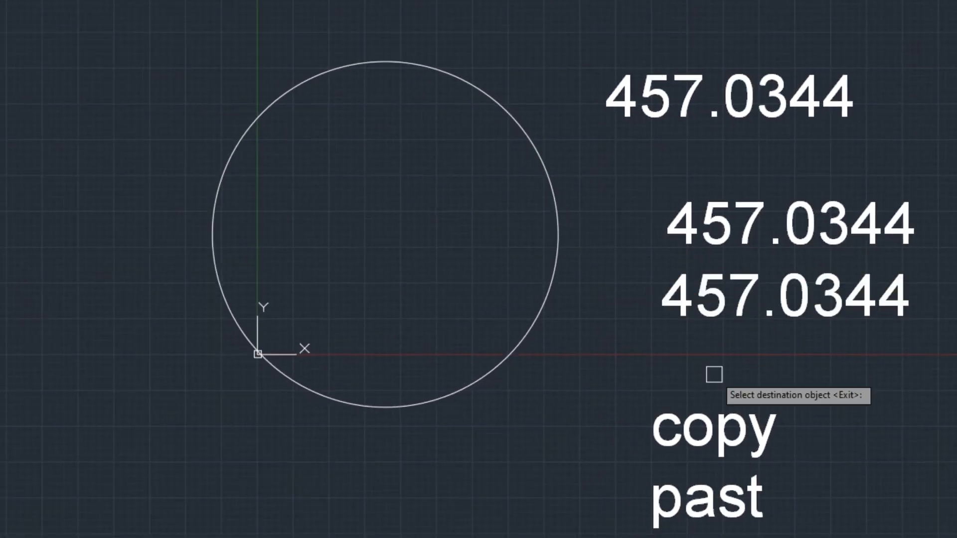
{"action": "left_click", "coordinate": [710, 416]}
{"action": "key", "text": "Return"}
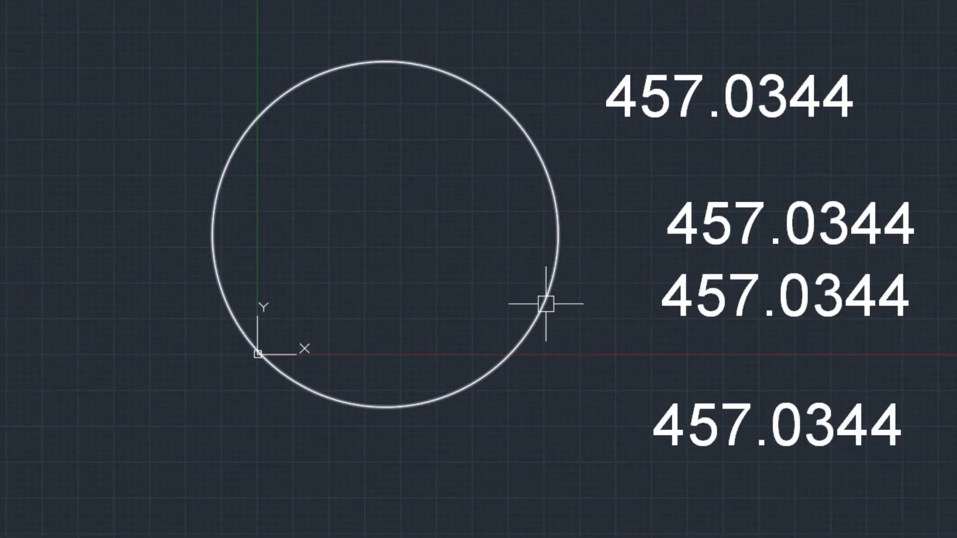
Shrink the circle to an area of about 111 using its quadrant grip, and refresh the drawing to update the linked numbers.
{"action": "left_click", "coordinate": [545, 303]}
{"action": "left_click", "coordinate": [213, 234]}
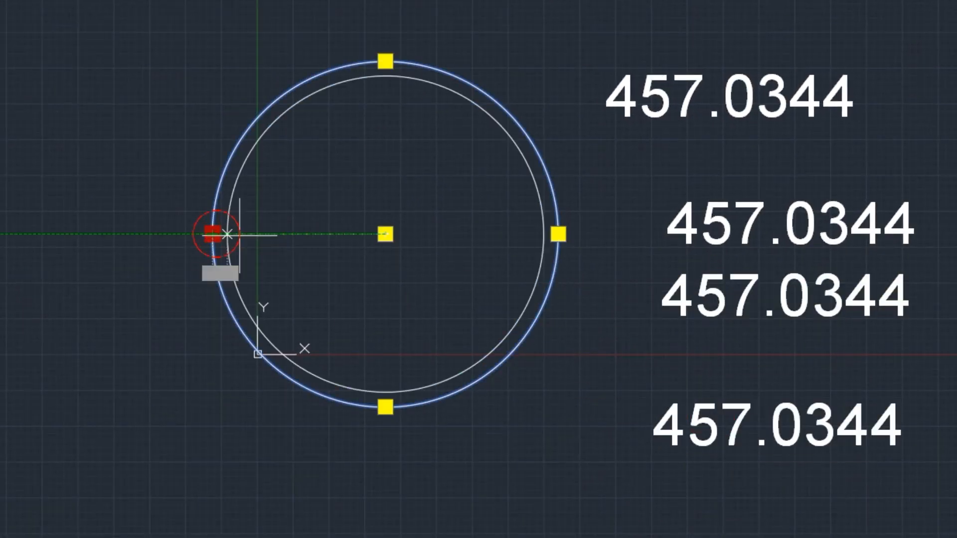
{"action": "left_click", "coordinate": [300, 234]}
{"action": "key", "text": "Escape"}
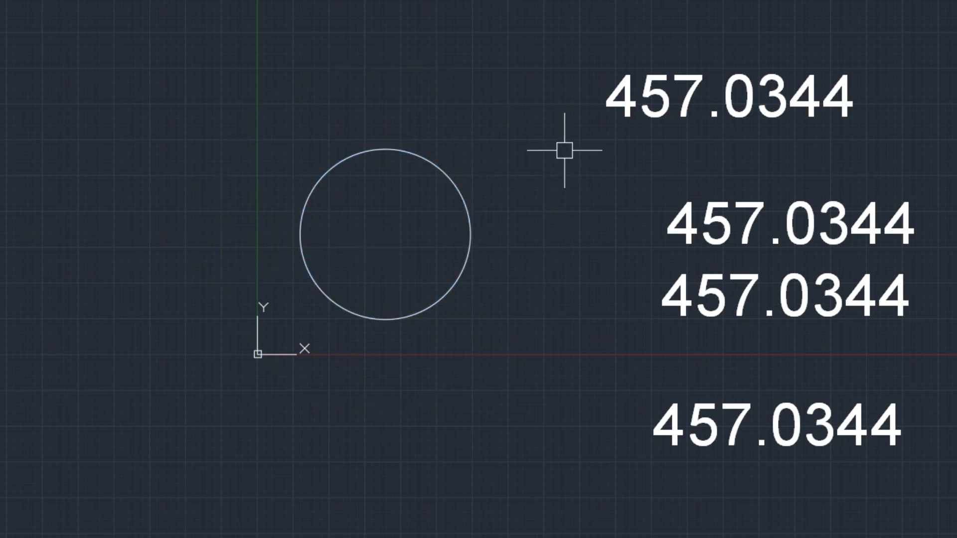
{"action": "key", "text": "Return"}
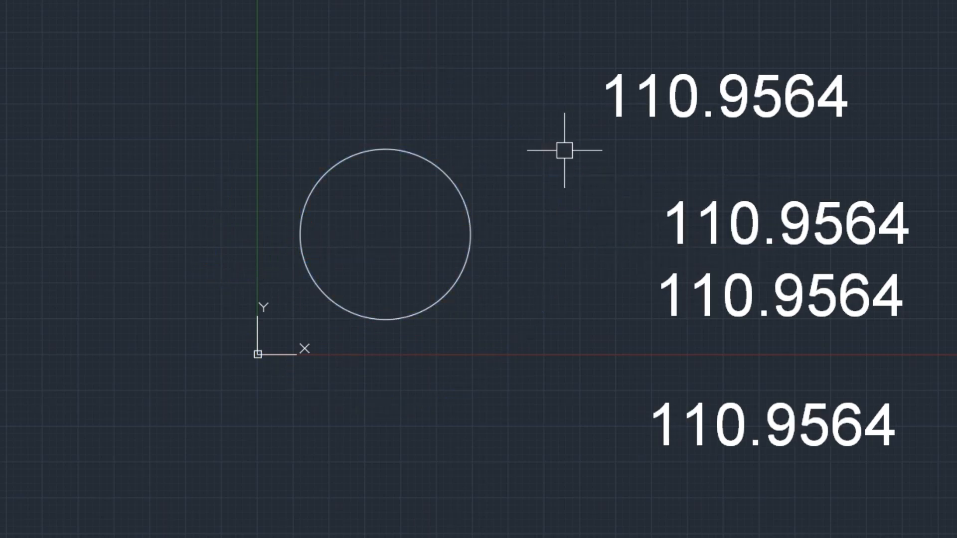
Enlarge the circle to an area of about 527 using its lower quadrant grip, and refresh the drawing to update the linked numbers.
{"action": "mouse_move", "coordinate": [785, 195]}
{"action": "middle_mouse_down"}
{"action": "mouse_move", "coordinate": [521, 174]}
{"action": "mouse_move", "coordinate": [503, 188]}
{"action": "mouse_move", "coordinate": [590, 209]}
{"action": "middle_mouse_up"}
{"action": "scroll", "coordinate": [592, 211], "scroll_direction": "down", "scroll_amount": 2}
{"action": "scroll", "coordinate": [647, 239], "scroll_direction": "up", "scroll_amount": 2}
{"action": "middle_click_drag", "start_coordinate": [648, 239], "coordinate": [535, 233]}
{"action": "scroll", "coordinate": [535, 234], "scroll_direction": "down", "scroll_amount": 2}
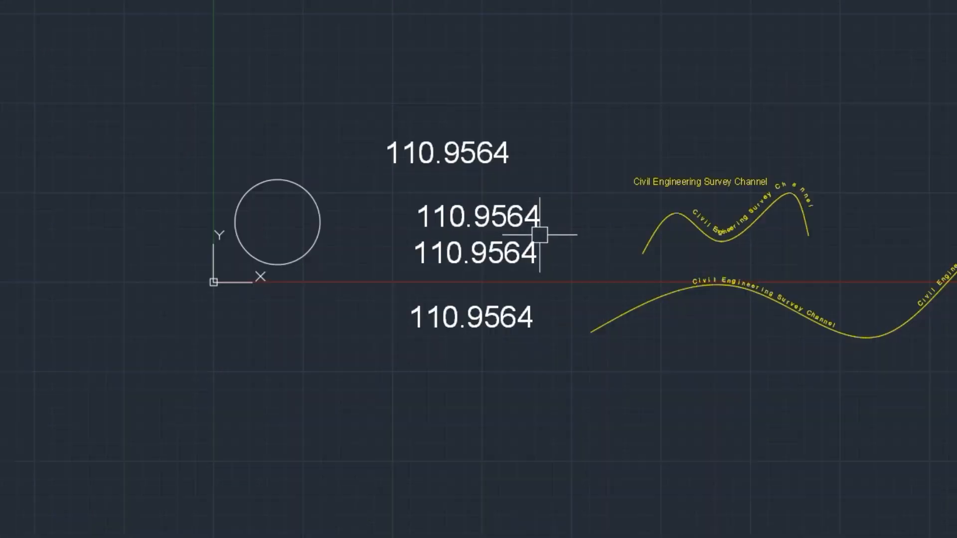
{"action": "scroll", "coordinate": [468, 221], "scroll_direction": "up", "scroll_amount": 2}
{"action": "middle_click_drag", "start_coordinate": [240, 209], "coordinate": [329, 222]}
{"action": "left_click", "coordinate": [245, 200]}
{"action": "left_click", "coordinate": [171, 233]}
{"action": "left_click", "coordinate": [206, 235]}
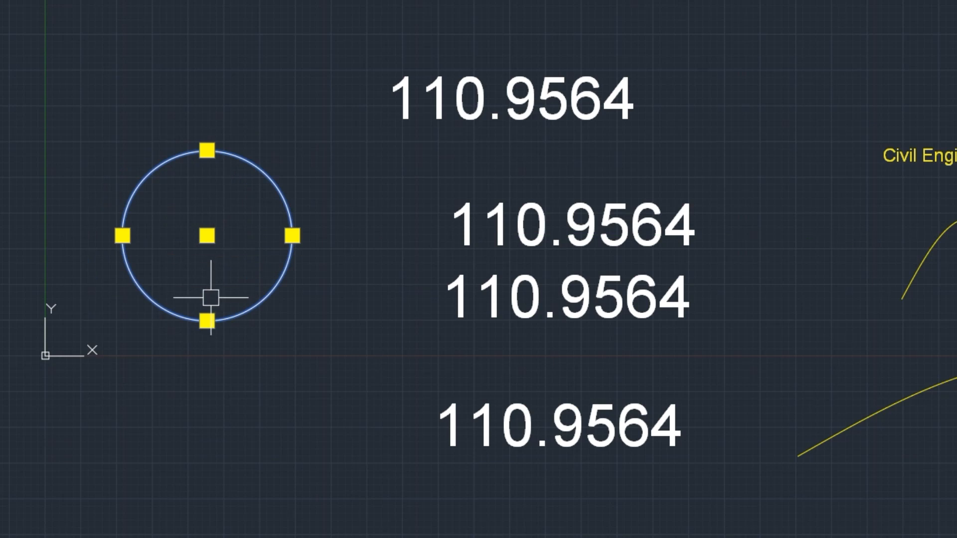
{"action": "left_click", "coordinate": [207, 321]}
{"action": "left_click", "coordinate": [206, 421]}
{"action": "middle_click_drag", "start_coordinate": [245, 269], "coordinate": [271, 261]}
{"action": "key", "text": "Escape"}
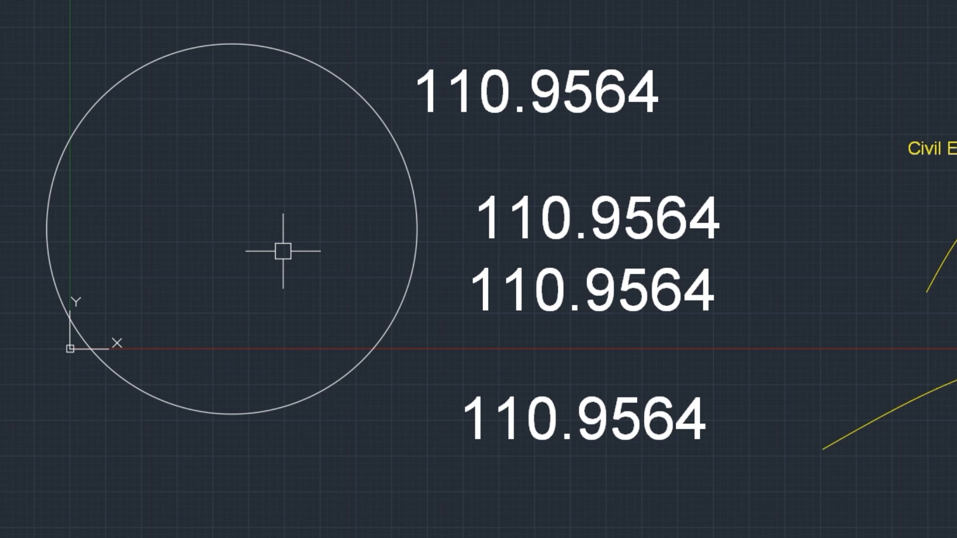
{"action": "key", "text": "Return"}
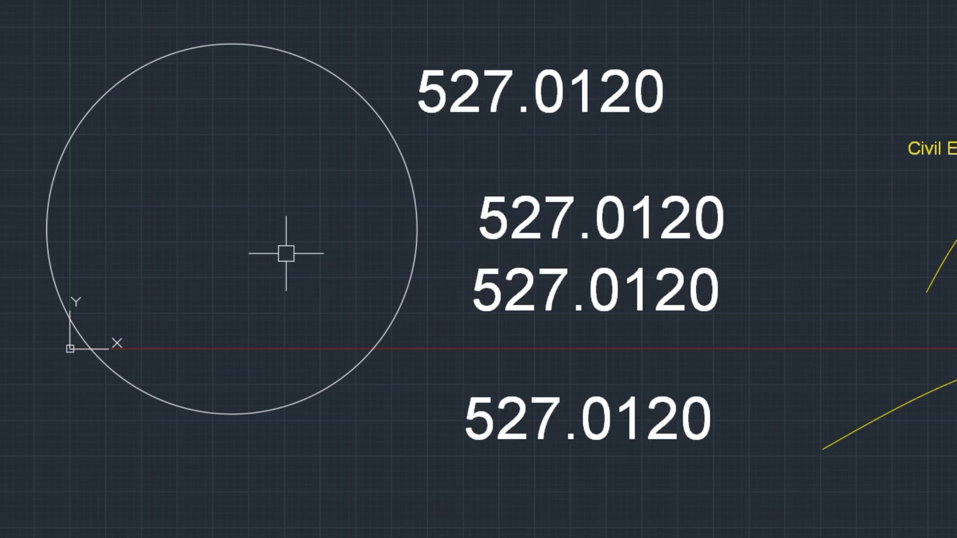
Change the text style of all four numbers to style1 in their properties.
{"action": "mouse_move", "coordinate": [606, 309]}
{"action": "middle_mouse_down"}
{"action": "mouse_move", "coordinate": [443, 300]}
{"action": "mouse_move", "coordinate": [403, 317]}
{"action": "middle_mouse_up"}
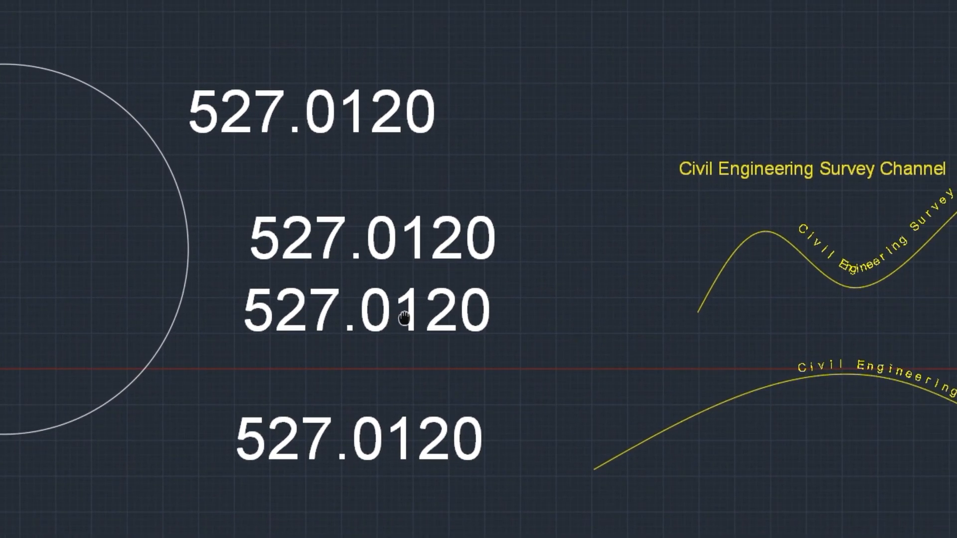
{"action": "scroll", "coordinate": [882, 265], "scroll_direction": "down", "scroll_amount": 3}
{"action": "scroll", "coordinate": [771, 261], "scroll_direction": "up", "scroll_amount": 3}
{"action": "mouse_move", "coordinate": [768, 259]}
{"action": "middle_mouse_down"}
{"action": "mouse_move", "coordinate": [742, 294]}
{"action": "mouse_move", "coordinate": [809, 327]}
{"action": "middle_mouse_up"}
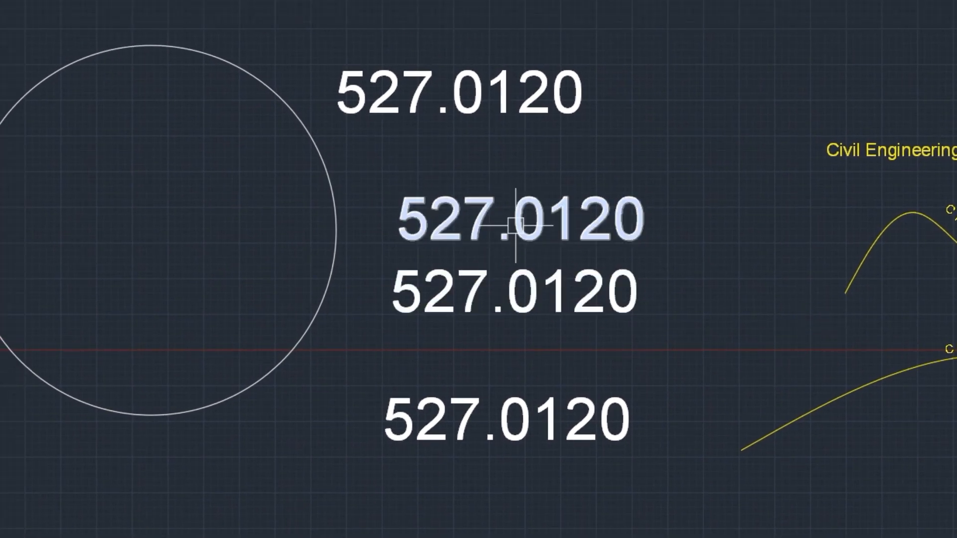
{"action": "left_click", "coordinate": [642, 458]}
{"action": "left_click", "coordinate": [428, 66]}
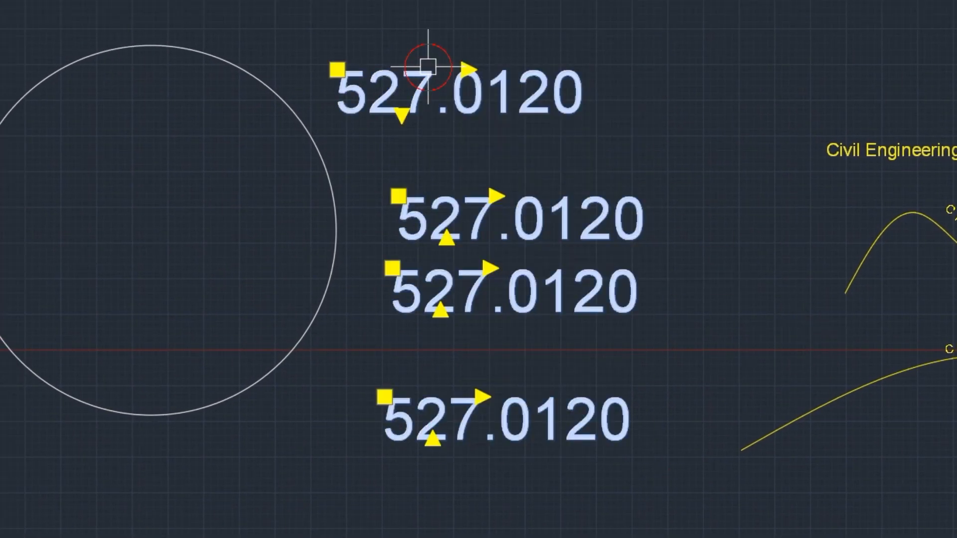
{"action": "right_click", "coordinate": [429, 91]}
{"action": "left_click", "coordinate": [481, 418]}
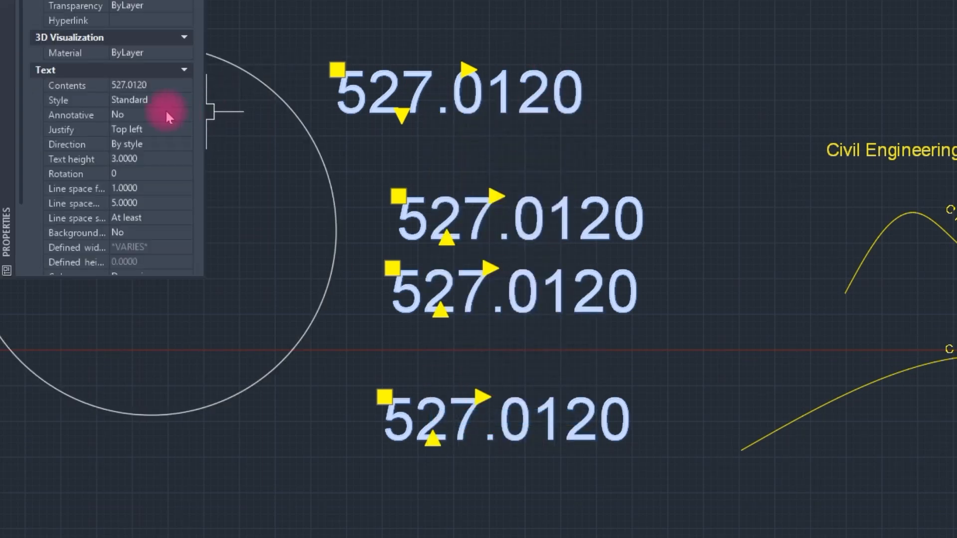
{"action": "left_click", "coordinate": [172, 100]}
{"action": "left_click", "coordinate": [183, 99]}
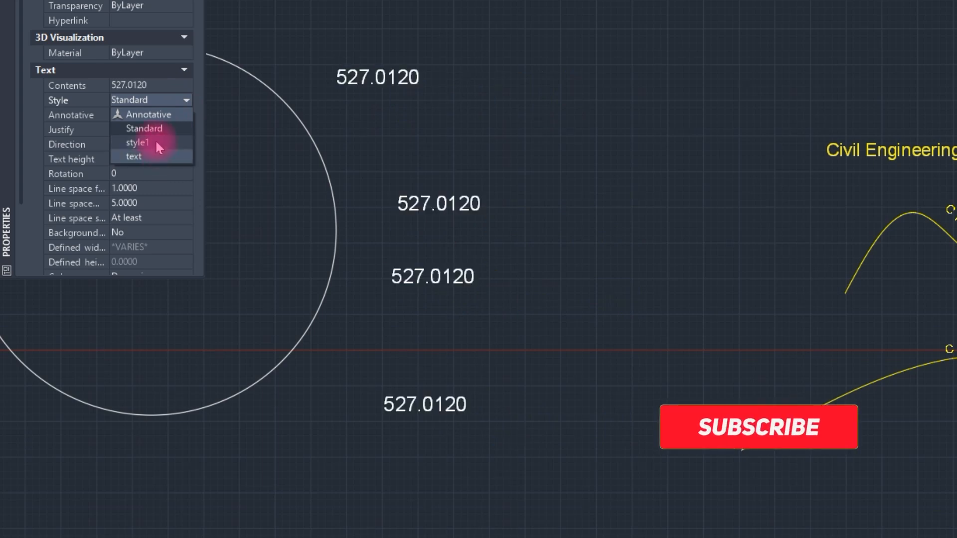
{"action": "left_click", "coordinate": [156, 143]}
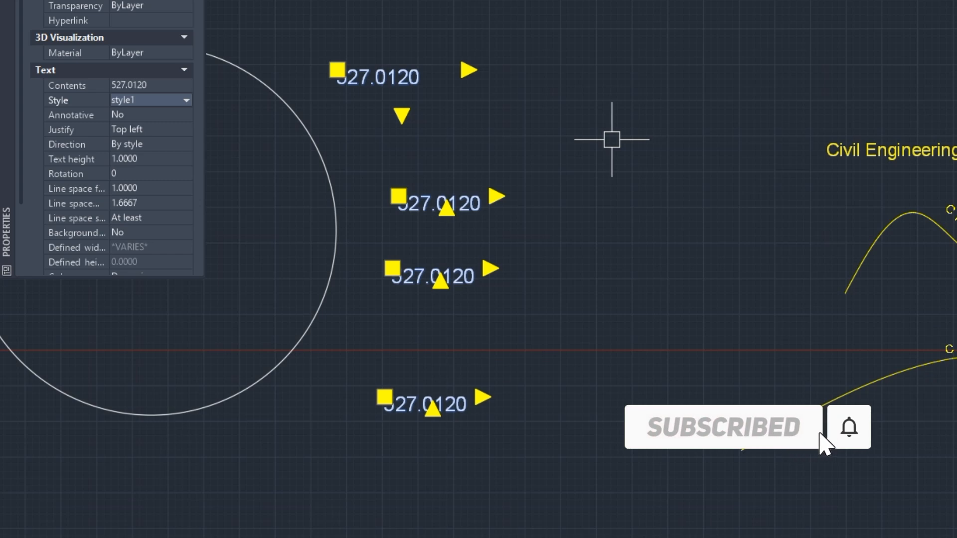
{"action": "key", "text": "Escape"}
{"action": "scroll", "coordinate": [646, 177], "scroll_direction": "down", "scroll_amount": 7}
{"action": "scroll", "coordinate": [646, 177], "scroll_direction": "up", "scroll_amount": 4}
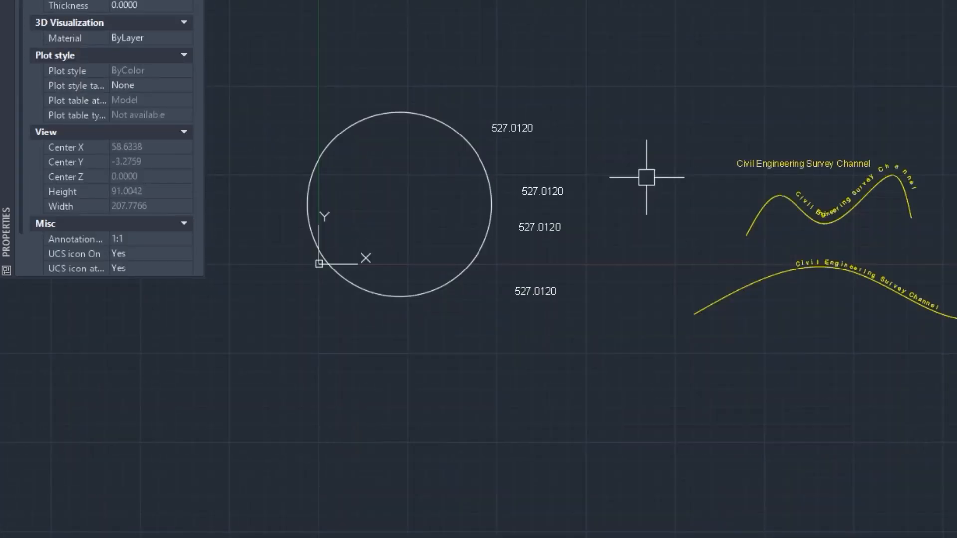
{"action": "scroll", "coordinate": [646, 177], "scroll_direction": "up", "scroll_amount": 3}
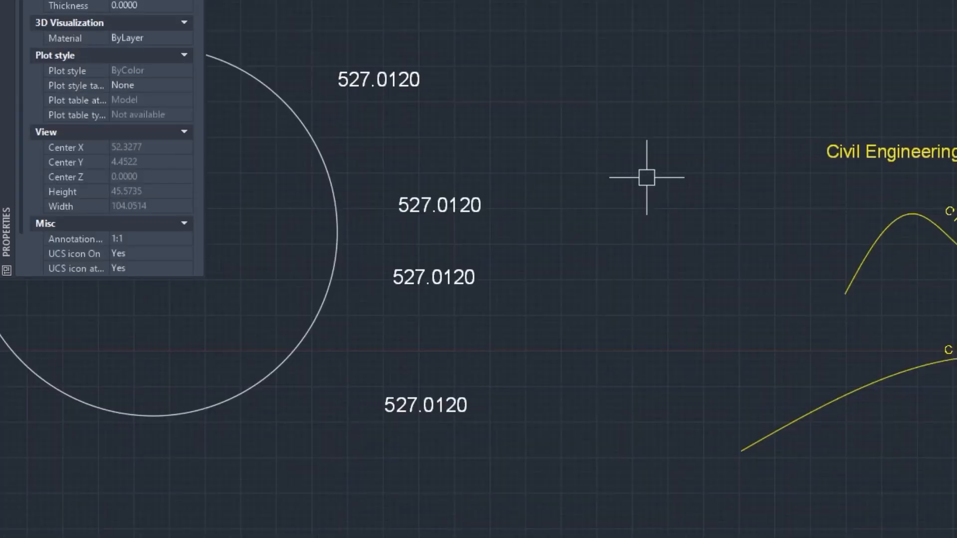